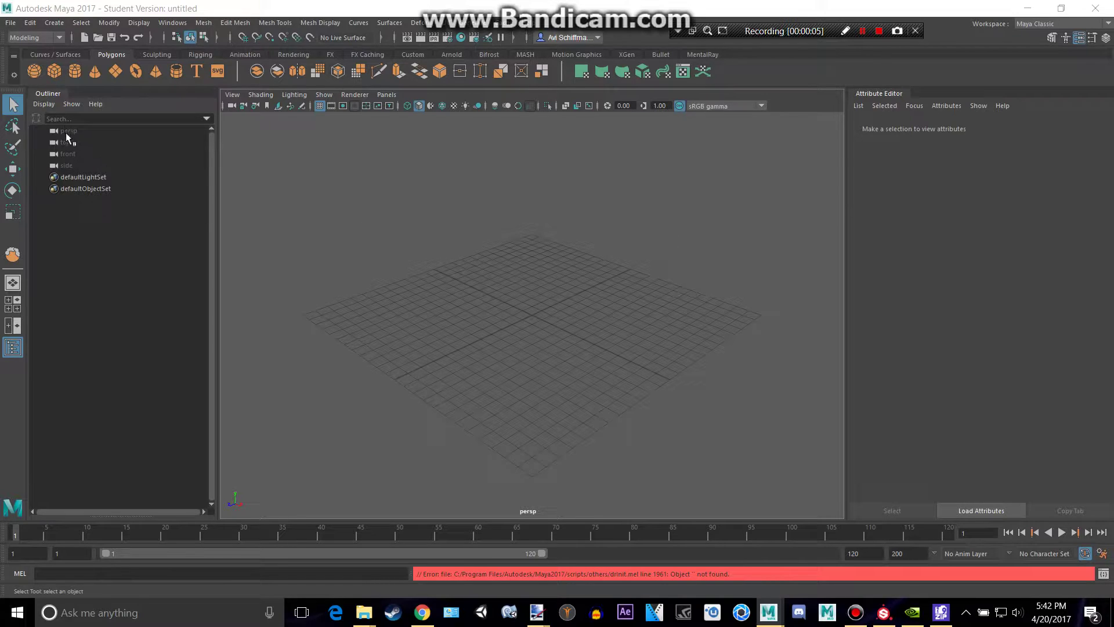
Switch to the Rigging menu set and import the FinalBaseMesh human model into the scene.
left_click(51, 40)
left_click(40, 65)
left_click(10, 23)
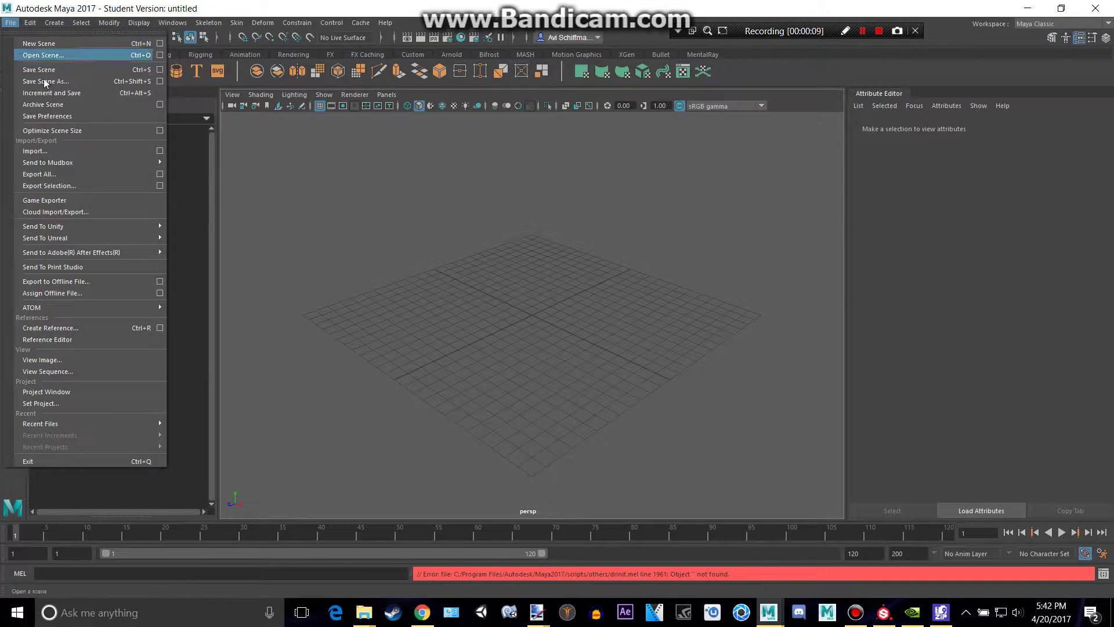
left_click(57, 148)
double_click(313, 154)
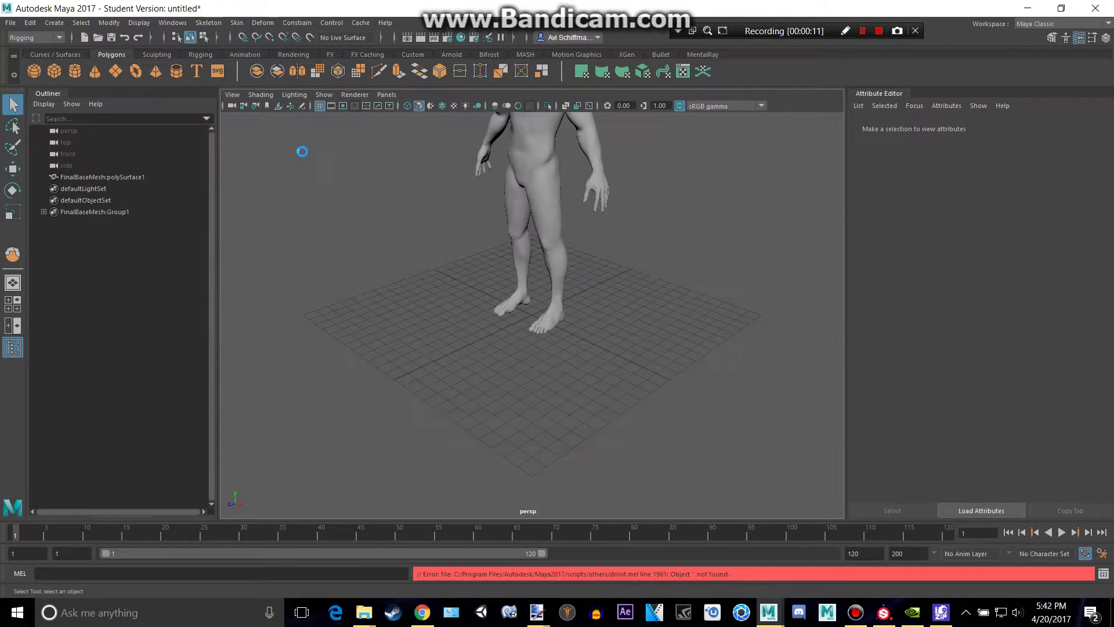
scroll(301, 151, "down", 5)
scroll(389, 206, "up", 3)
left_click_drag(431, 238, 510, 228, "alt")
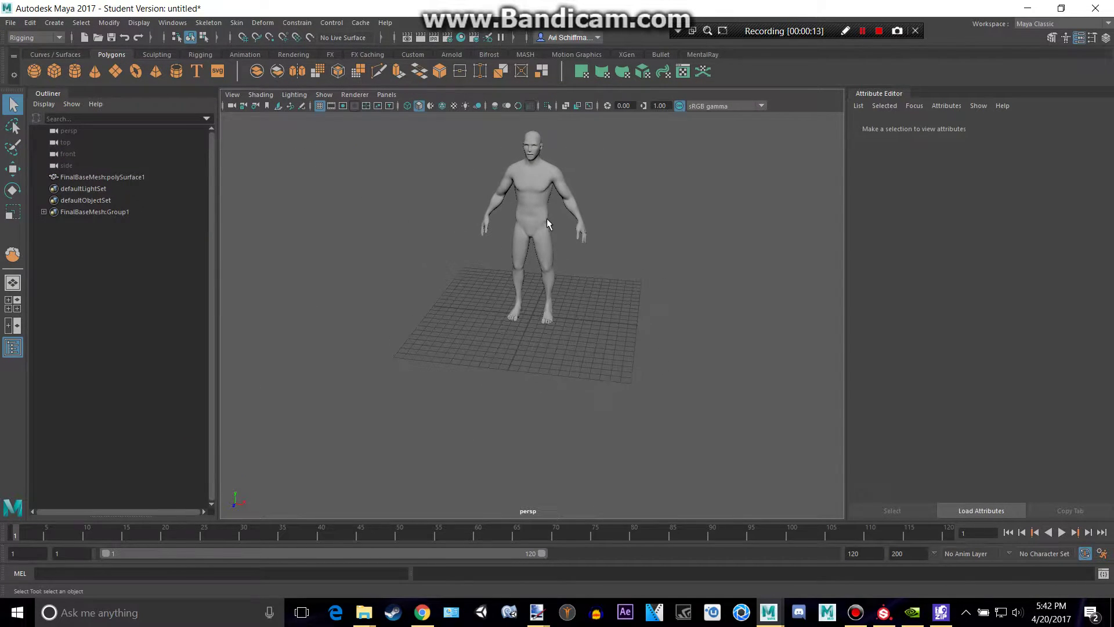
Display the imported body in the perspective view with textured shading.
left_click(543, 217)
scroll(600, 218, "down", 4)
scroll(603, 220, "up", 2)
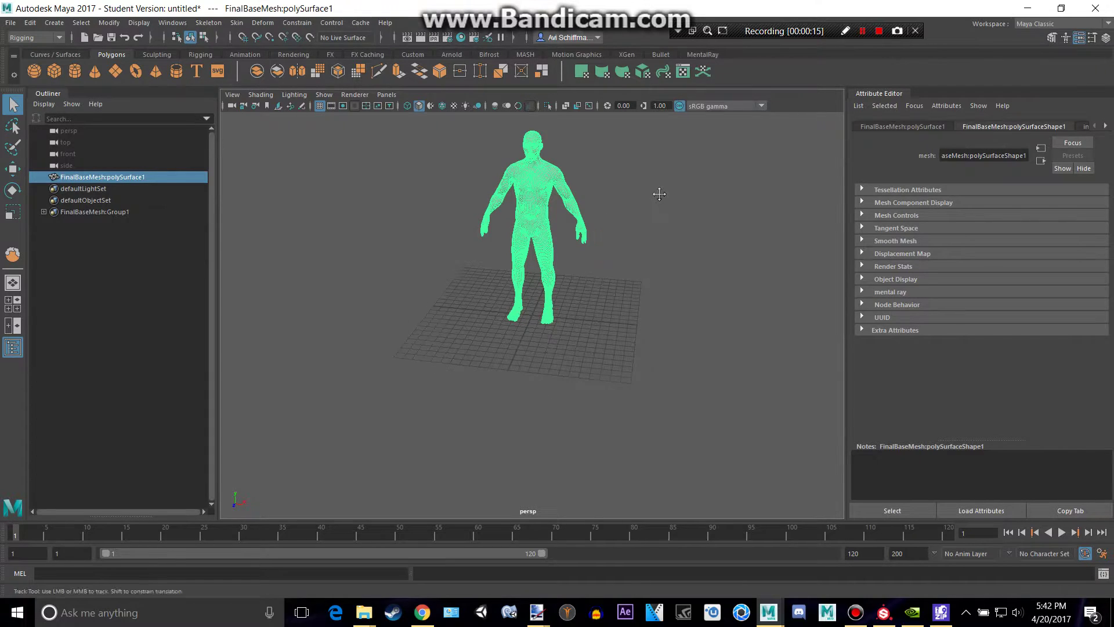
scroll(650, 204, "up", 2)
left_click(598, 258)
key("6")
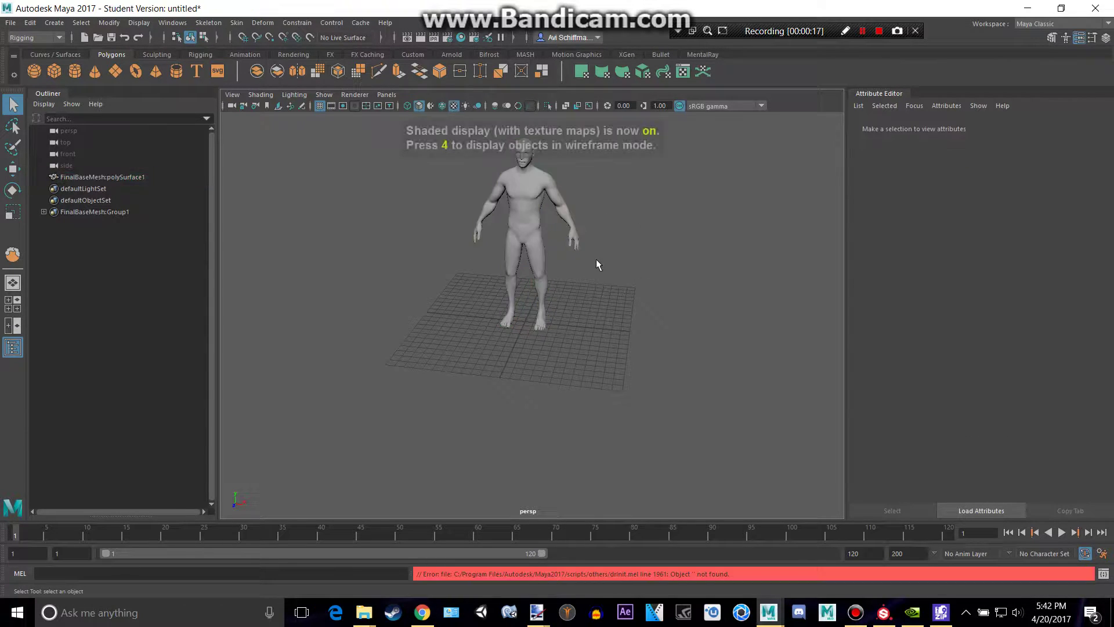
left_click_drag(597, 259, 590, 250, "alt")
Open the HumanIK character controls and create a new skeleton for the character.
left_click(531, 234)
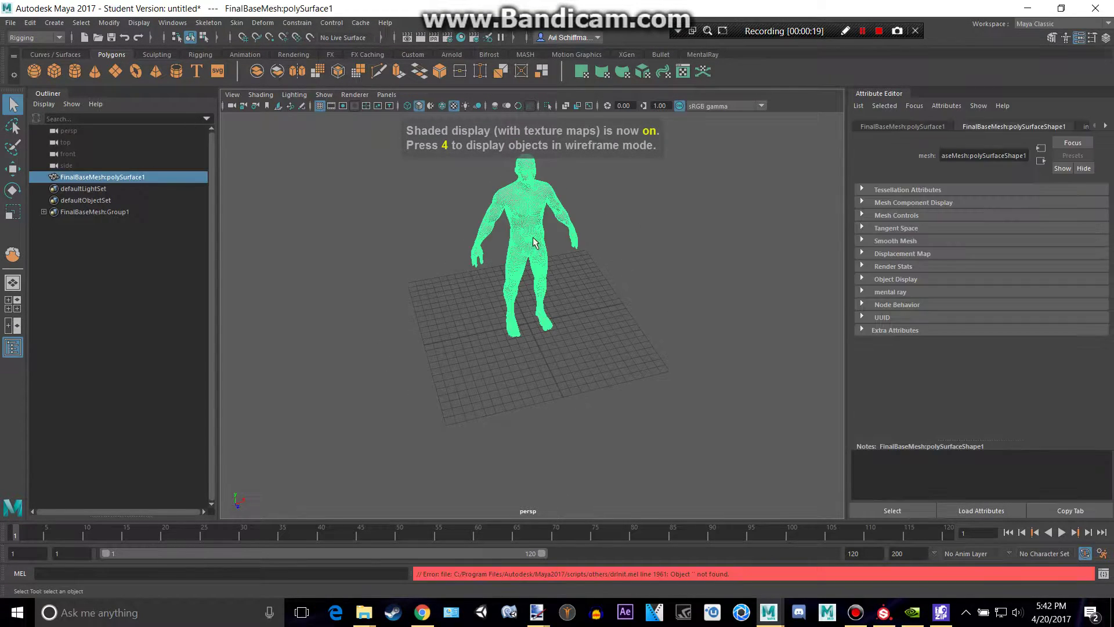
left_click(1066, 39)
left_click(1035, 153)
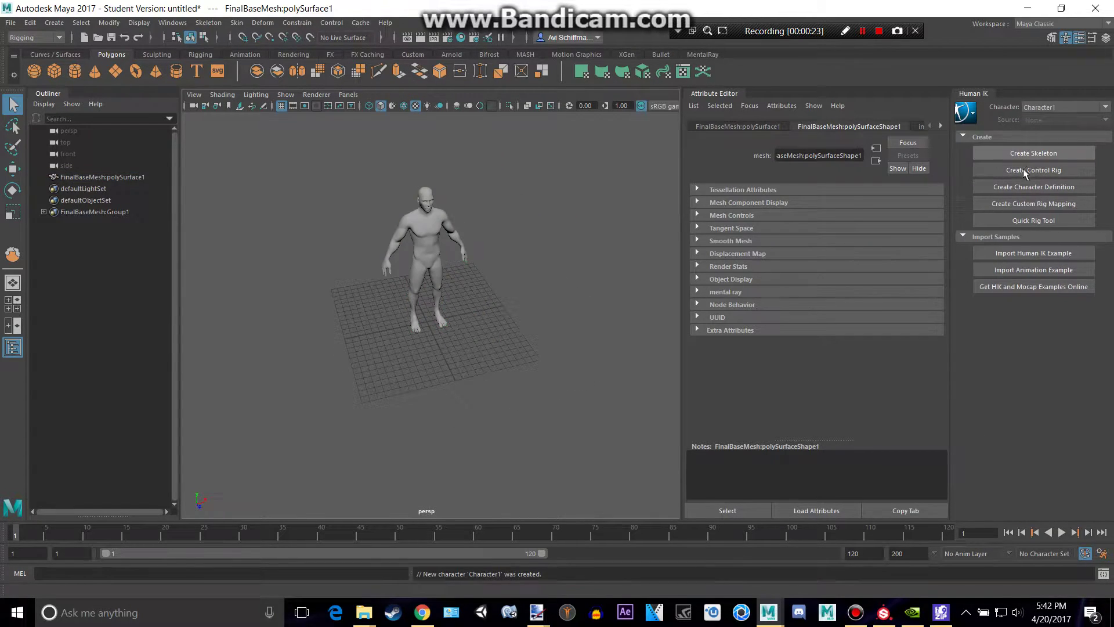
Scale the body mesh up uniformly by about 9.29 so its size suits the HumanIK skeleton.
scroll(410, 232, "up", 3)
left_click(426, 290)
scroll(429, 308, "down", 2)
key("r")
left_click_drag(431, 313, 667, 276)
middle_click_drag(503, 220, 501, 292, "alt")
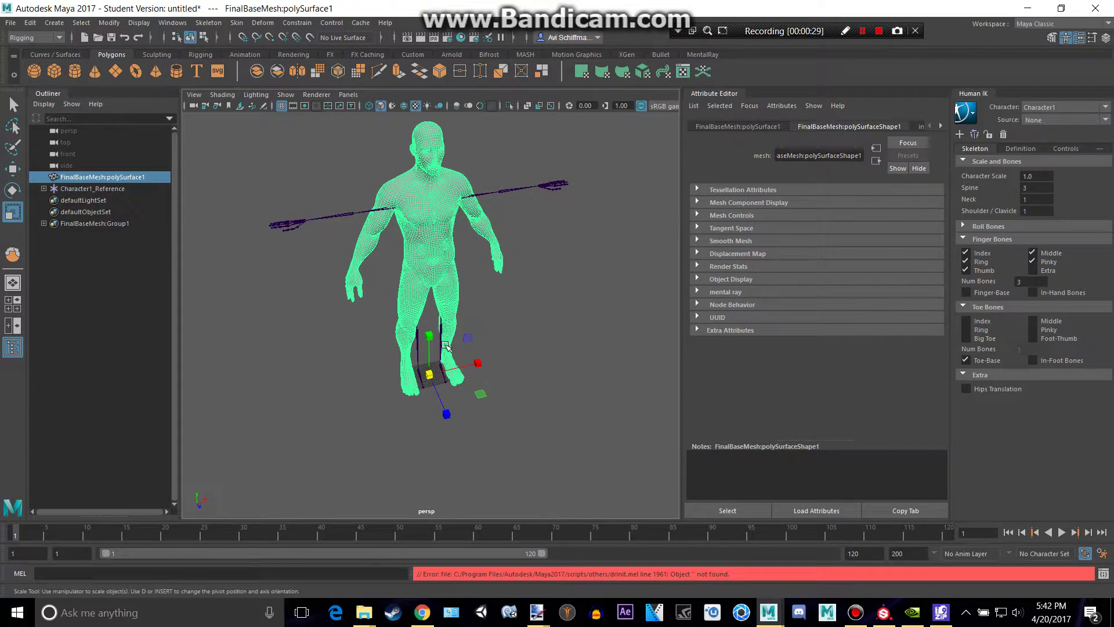
Switch to Chrome, look over the free character models in Free3D's characters category, and return to Maya.
key("alt+Tab")
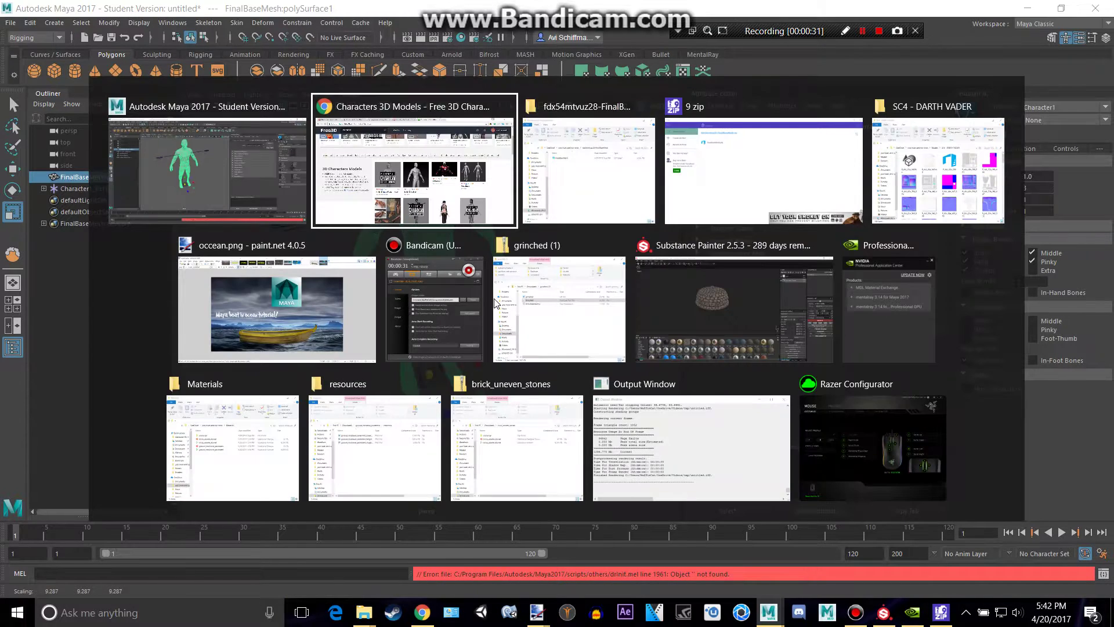
scroll(291, 198, "up", 4)
scroll(469, 304, "down", 3)
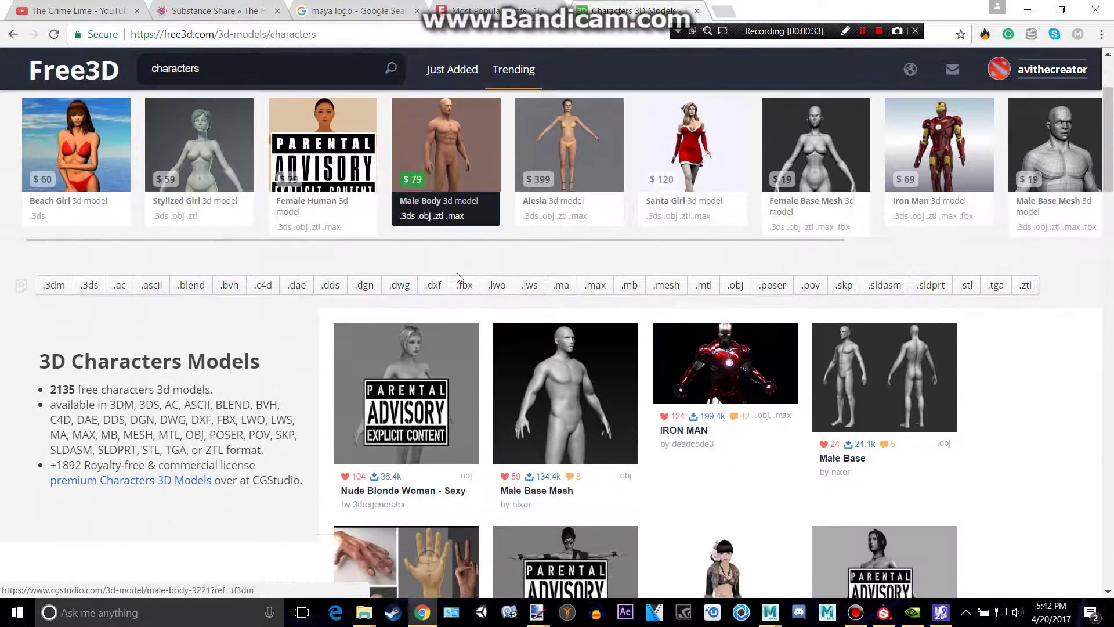
scroll(595, 419, "up", 3)
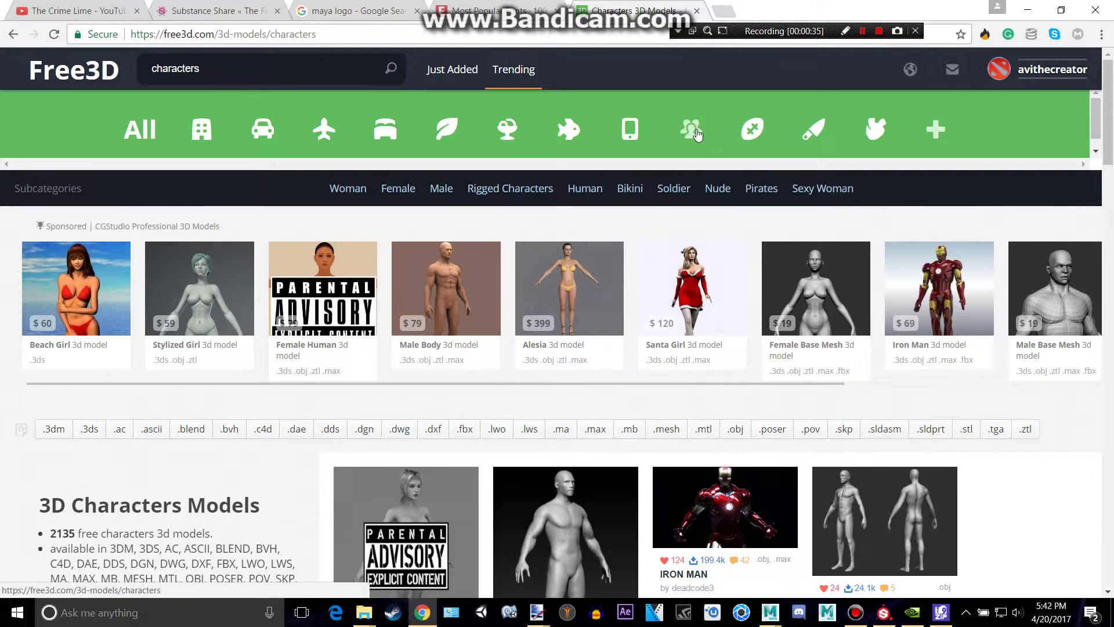
scroll(574, 394, "down", 3)
scroll(580, 404, "up", 3)
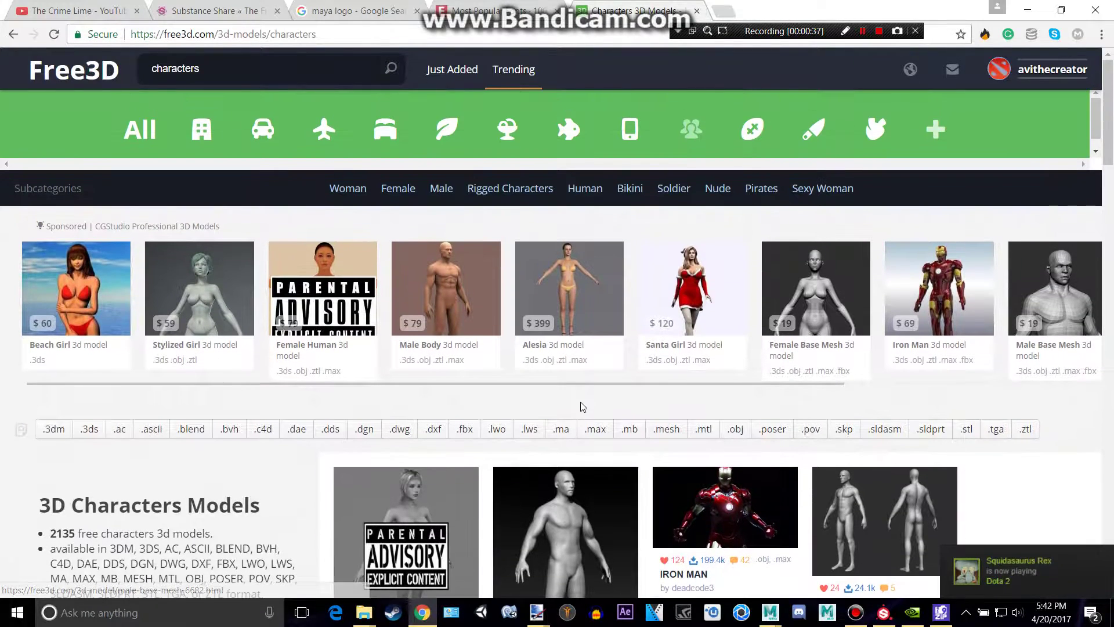
key("alt+Tab")
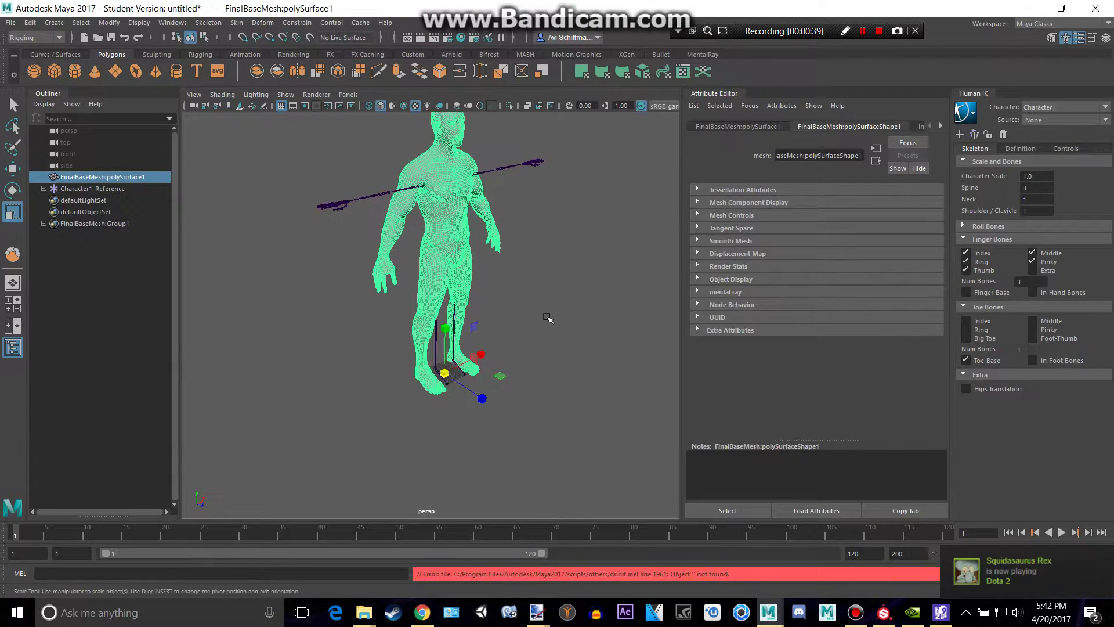
Switch to the front view and turn on X-ray joints so the leg bones show through the mesh.
scroll(548, 318, "up", 2)
key("space")
key("space")
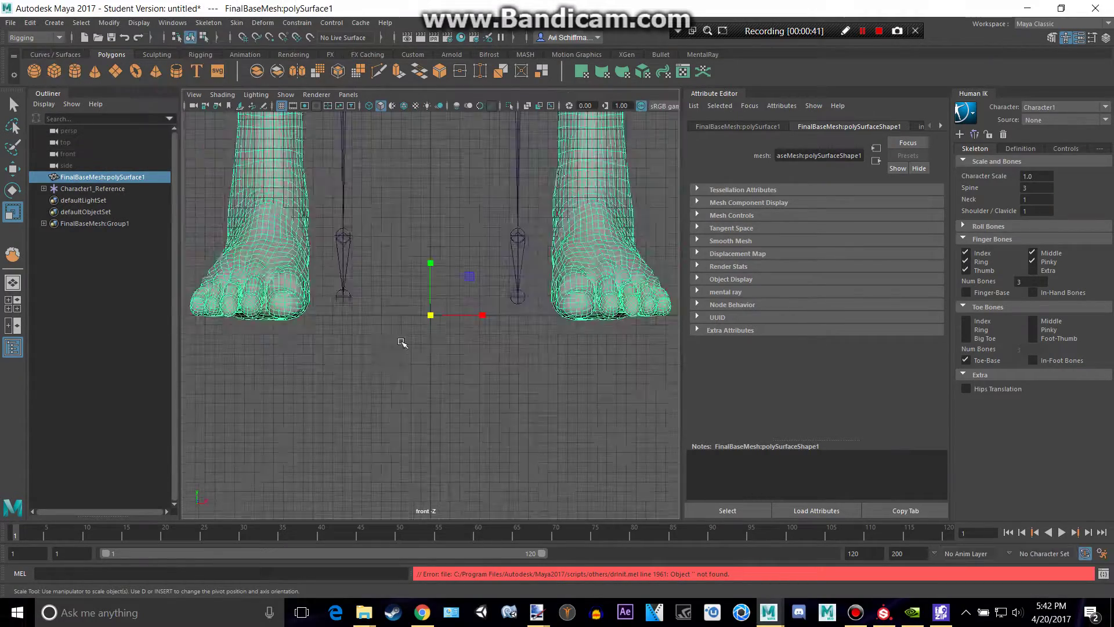
scroll(404, 342, "down", 1)
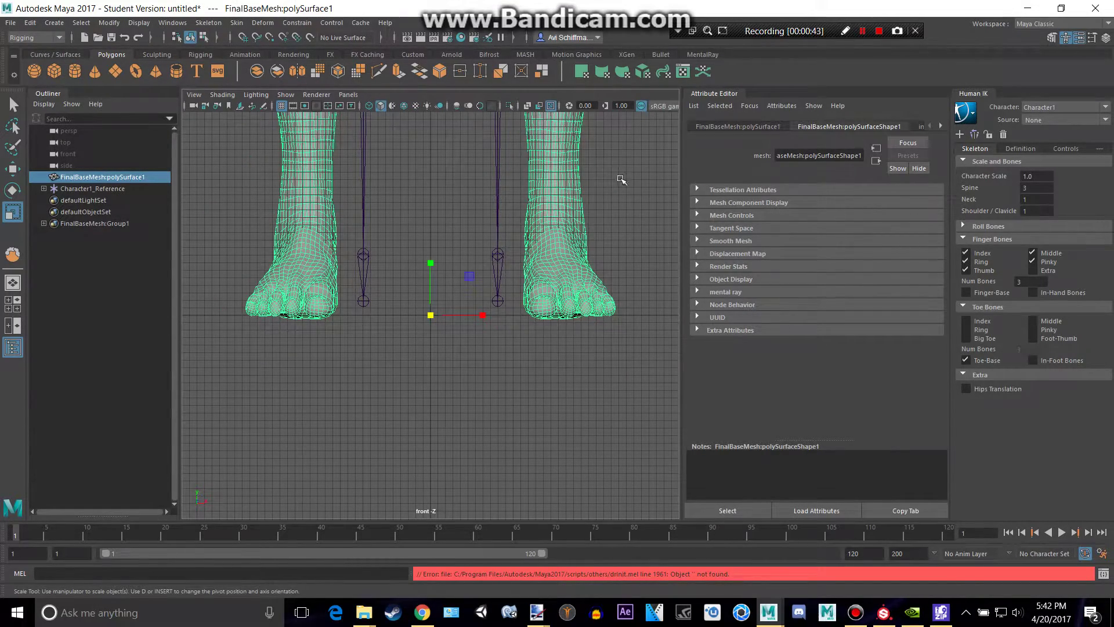
middle_click_drag(615, 187, 544, 389, "alt")
scroll(540, 371, "down", 2)
middle_click_drag(480, 218, 460, 412, "alt")
middle_click_drag(452, 203, 478, 287, "alt")
Move the left hip, knee and ankle joints outward so they run down the centre of the left leg.
left_click(435, 233)
key("w")
middle_click_drag(496, 394, 495, 321, "alt")
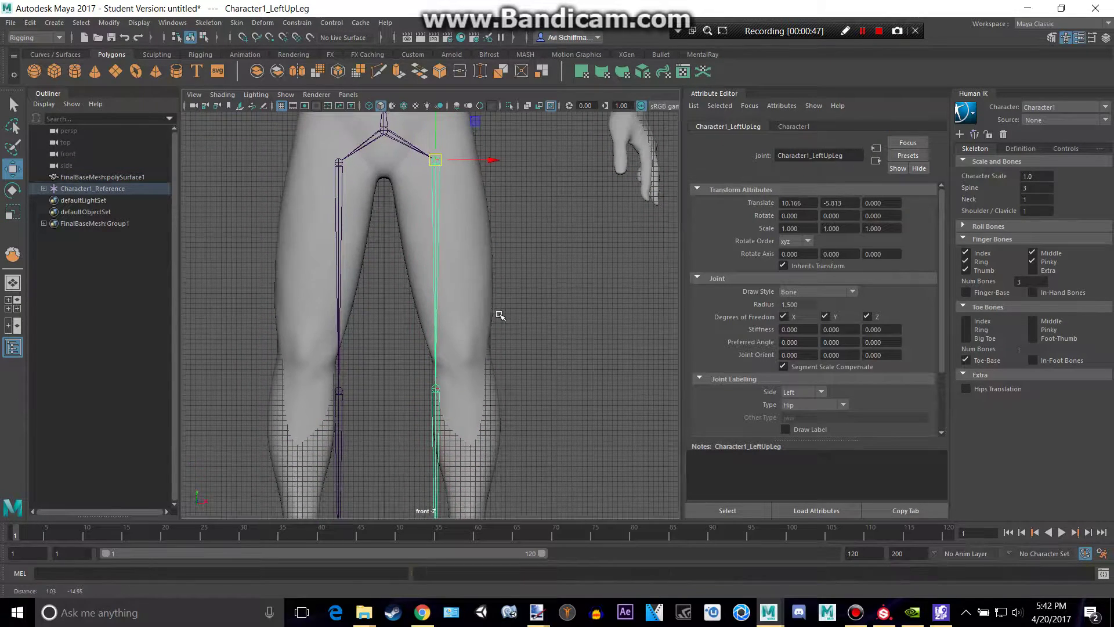
left_click_drag(441, 383, 467, 354)
middle_click_drag(528, 410, 522, 234, "alt")
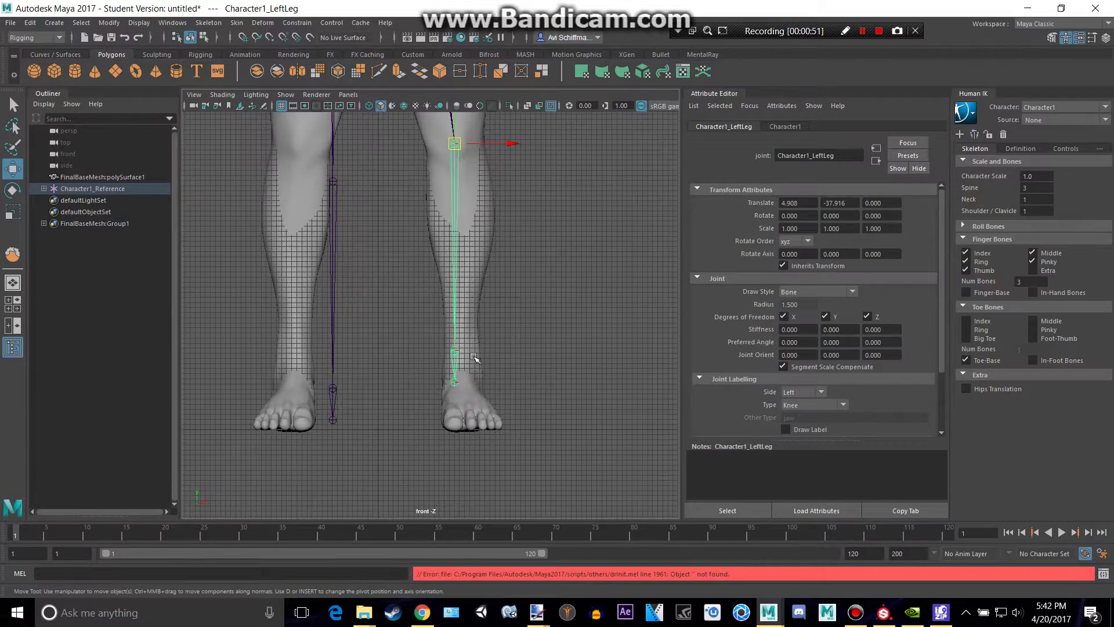
left_click(456, 353)
left_click_drag(458, 360, 463, 376)
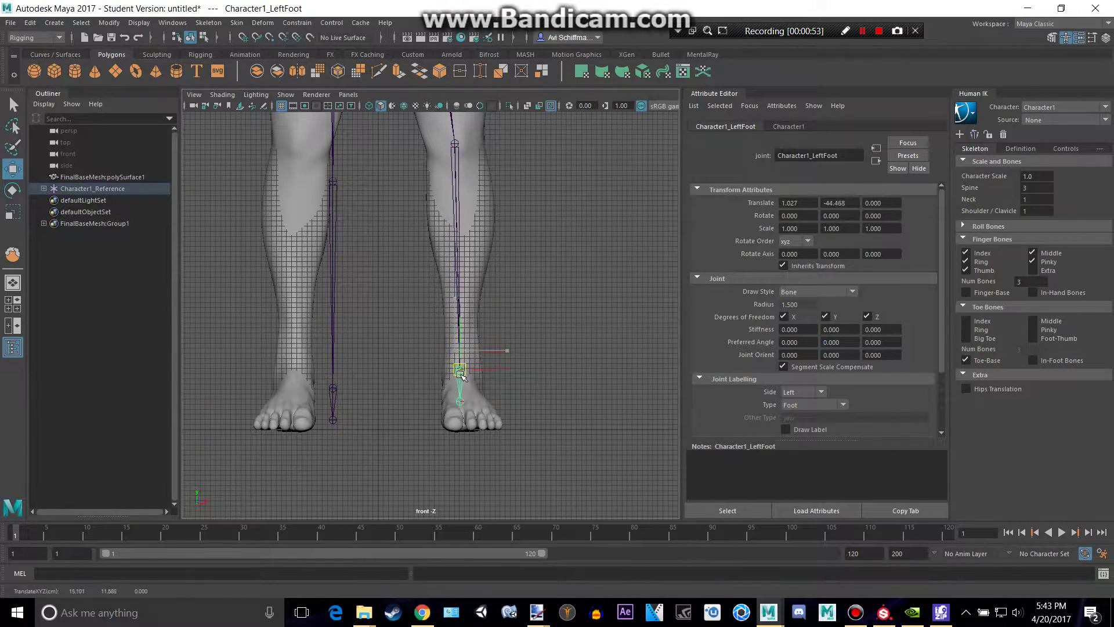
Return to the perspective view and turn on X-ray joints there around the left foot.
key("space")
key("space")
left_click_drag(560, 214, 397, 200, "alt")
left_click(555, 108)
left_click_drag(450, 326, 452, 325, "alt")
scroll(448, 325, "up", 3)
left_click(320, 253)
left_click_drag(295, 252, 439, 308)
key("ctrl+z")
left_click(559, 257)
key("ctrl+z")
Move the left ankle joint back and down into the ankle, and the left toe joint to about 0, -4.07, 16.16.
left_click(419, 323)
left_click_drag(362, 337, 375, 337)
left_click_drag(424, 293, 424, 301)
left_click(372, 378)
left_click_drag(374, 381, 478, 400, "alt")
left_click_drag(445, 355, 528, 388)
Mirror the left leg's joint placement onto the right leg with HumanIK's Mirror Left -> Right.
key("space")
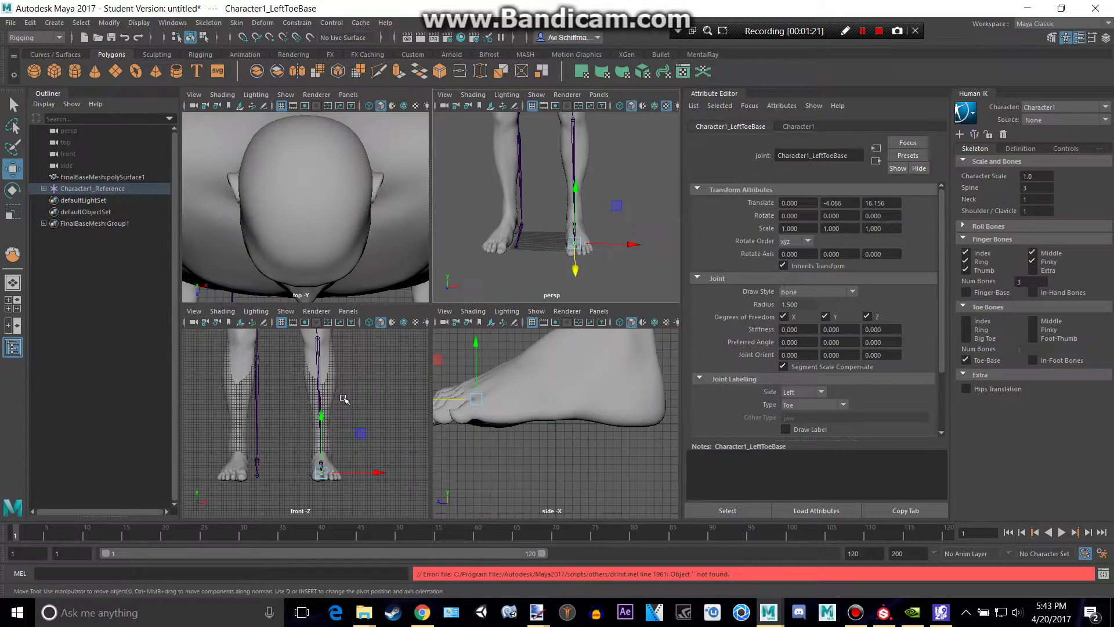
key("space")
scroll(503, 411, "up", 5)
middle_click_drag(545, 399, 544, 257, "alt")
key("q")
left_click(496, 350)
scroll(496, 349, "down", 4)
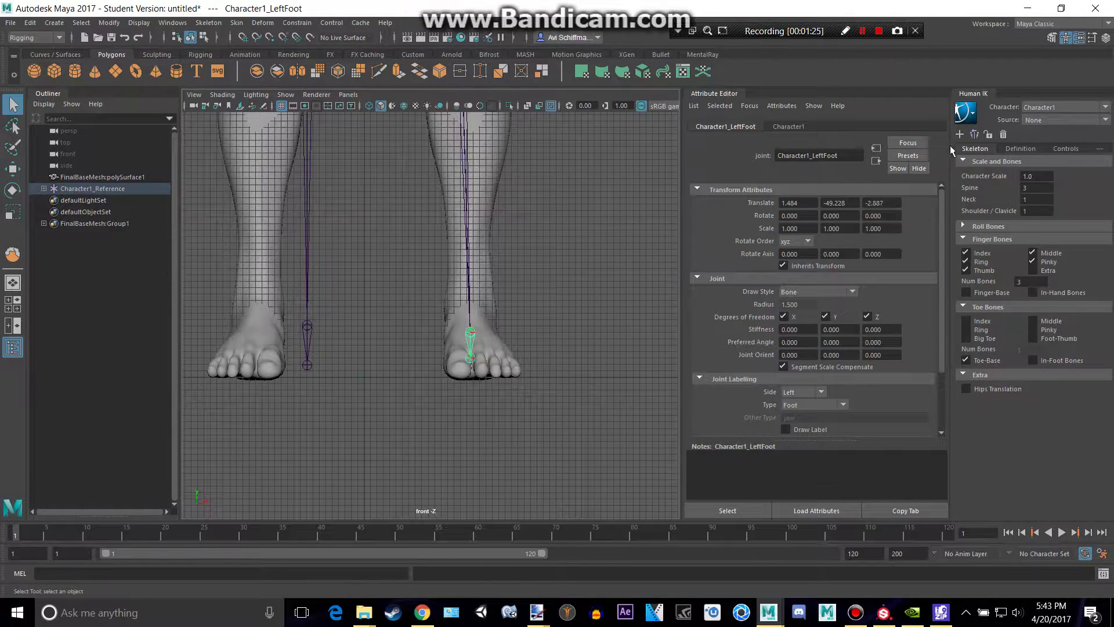
left_click(979, 135)
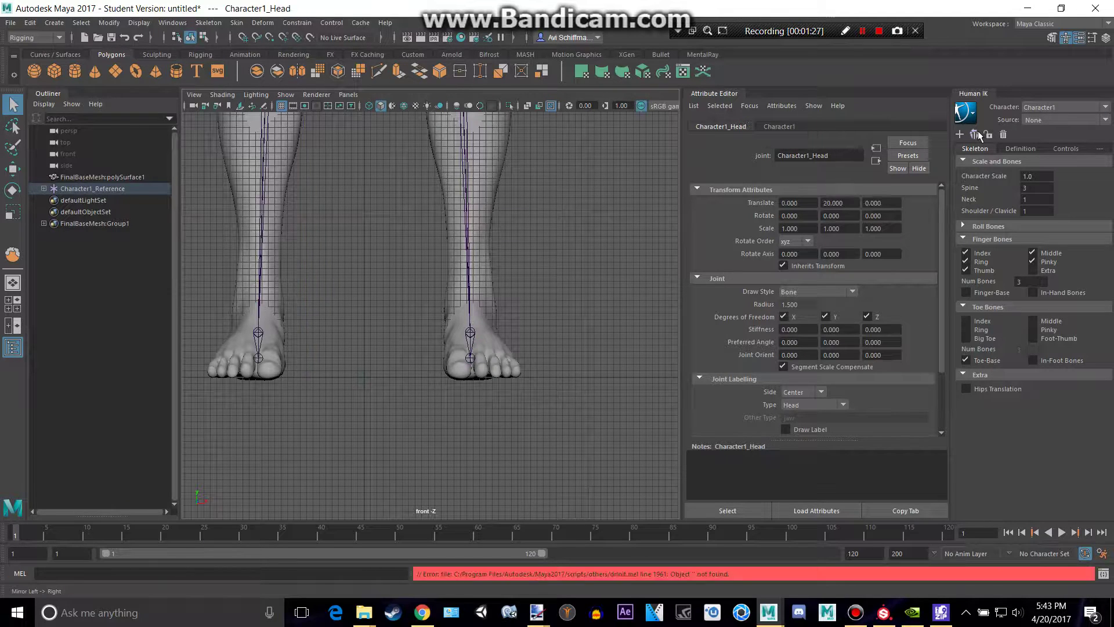
Hide the grid in the perspective view and check the joints of both legs against the mesh.
key("space")
key("space")
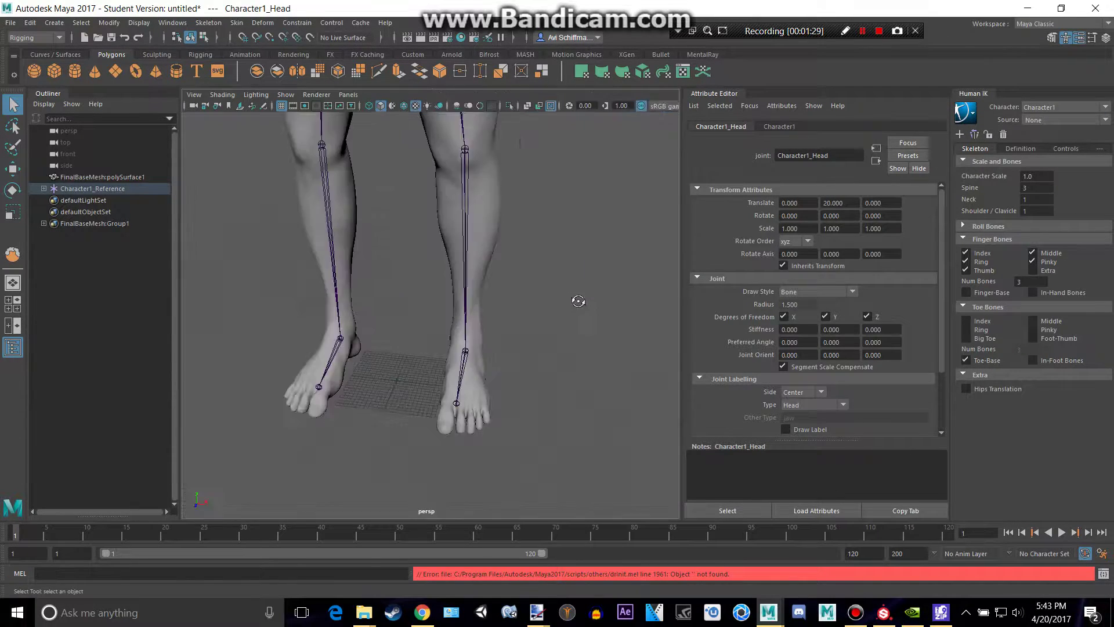
left_click_drag(330, 403, 396, 404, "alt")
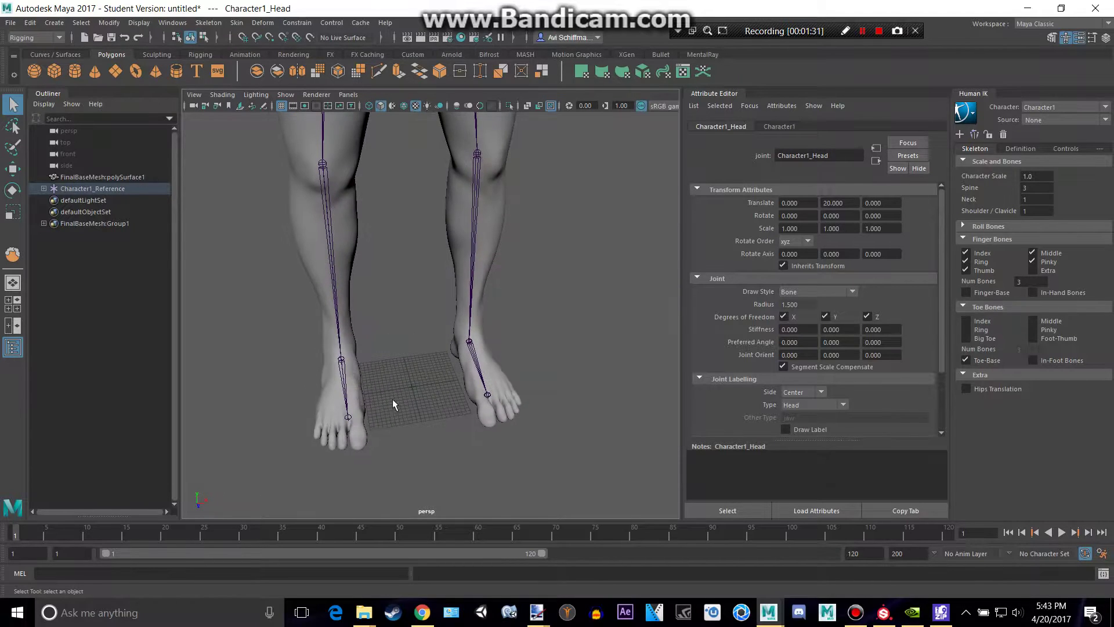
left_click(282, 106)
left_click_drag(474, 318, 450, 319, "alt")
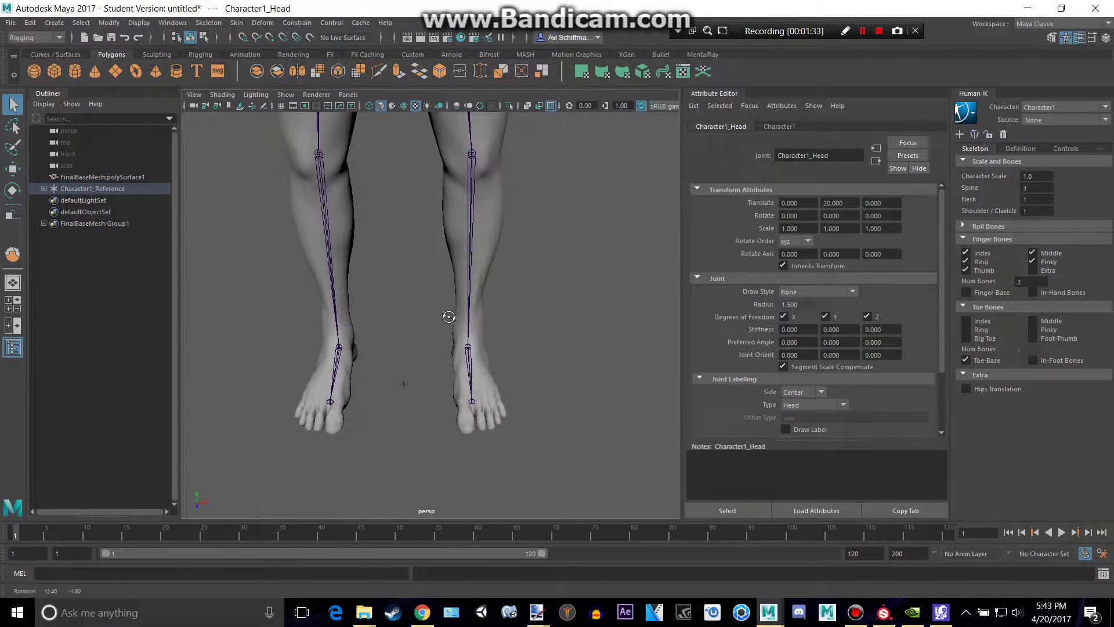
left_click_drag(429, 368, 409, 352, "alt")
scroll(409, 353, "down", 5)
scroll(409, 352, "down", 5)
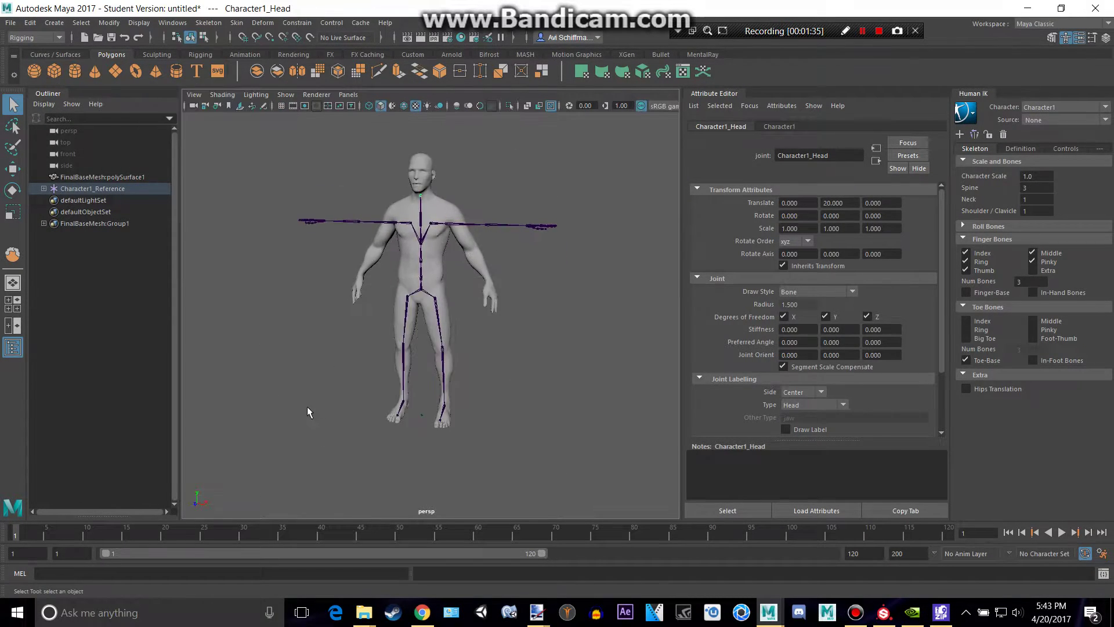
In the front view, raise the lowest spine joint slightly further above the hips.
key("space")
key("space")
middle_click_drag(477, 207, 498, 418, "alt")
middle_click_drag(546, 297, 546, 412, "alt")
scroll(540, 348, "up", 3)
middle_click_drag(494, 264, 476, 314, "alt")
scroll(464, 315, "up", 2)
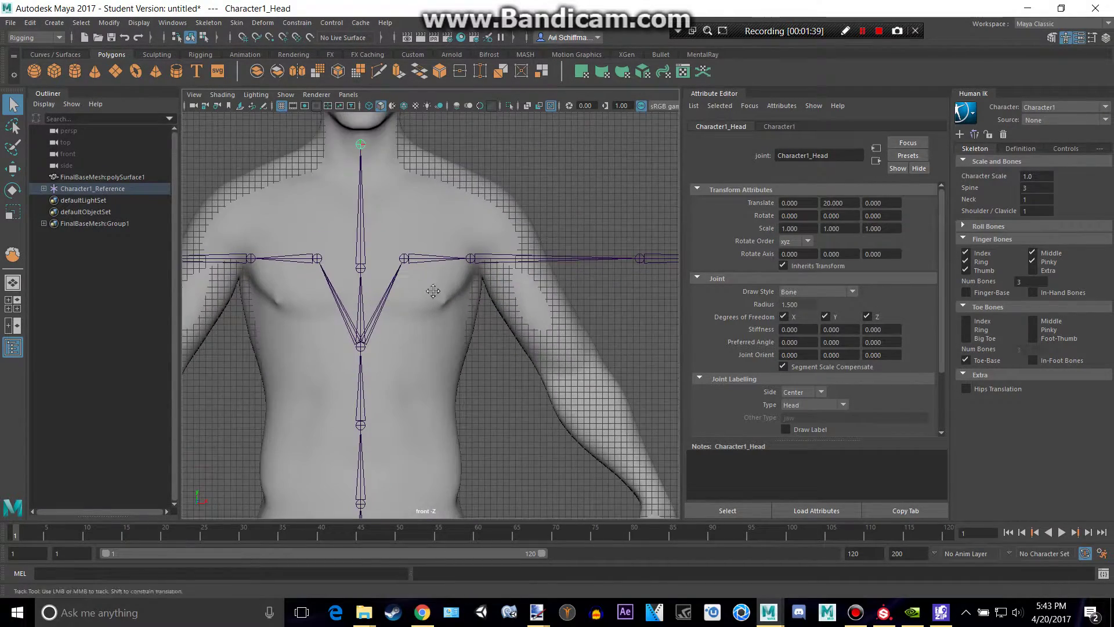
scroll(394, 279, "up", 2)
left_click(357, 267)
middle_click_drag(326, 219, 372, 319, "alt")
scroll(366, 244, "down", 2)
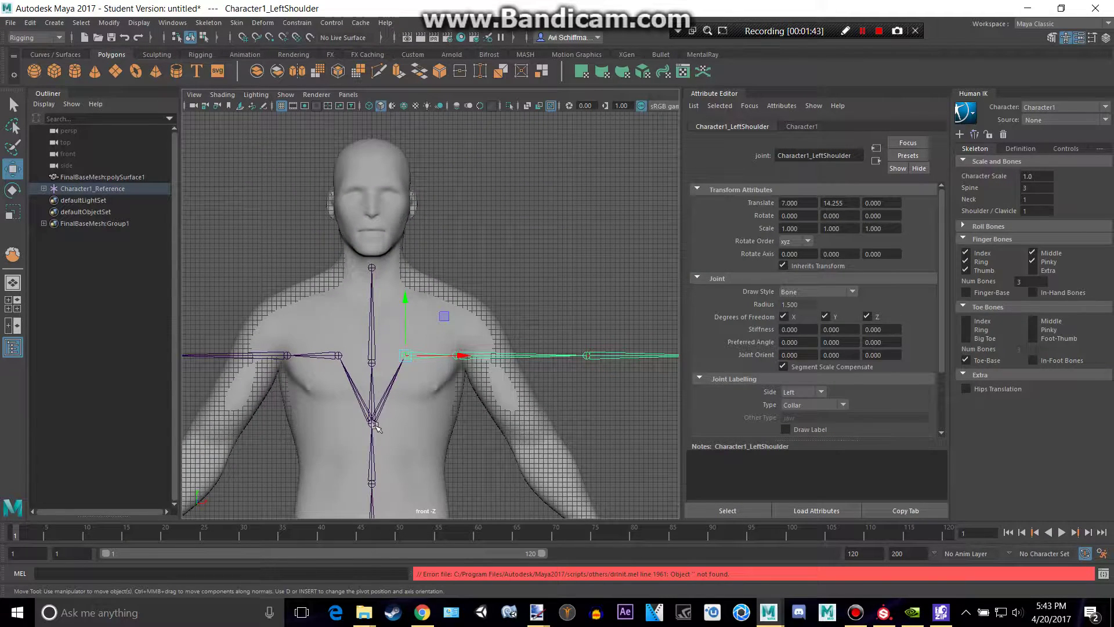
scroll(375, 426, "down", 2)
left_click(402, 345)
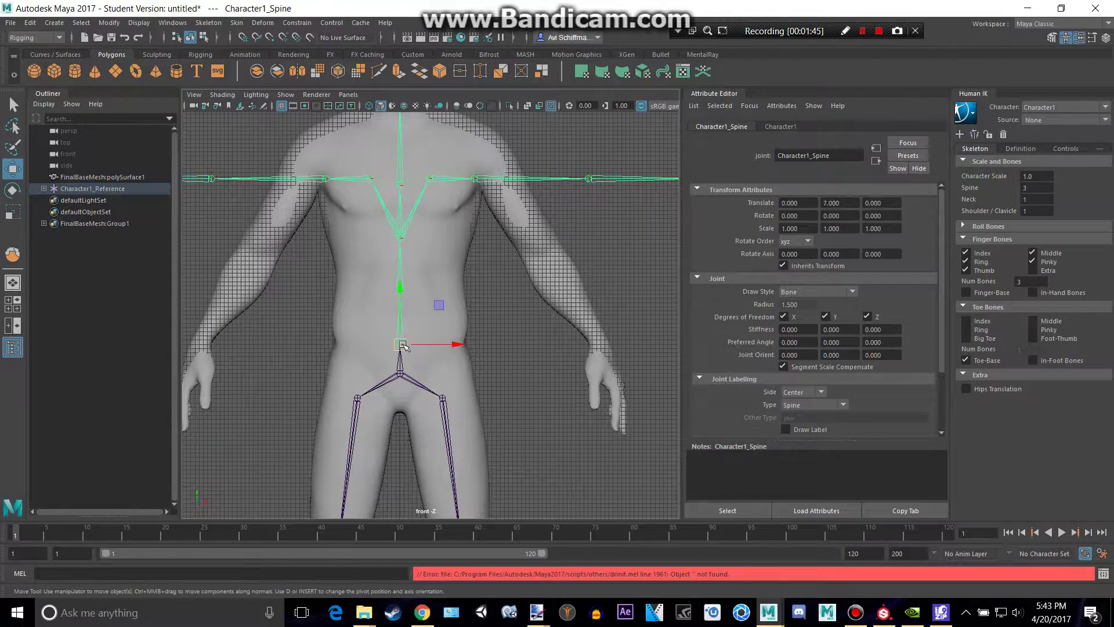
left_click_drag(402, 346, 401, 324)
Raise the middle spine joint slightly and the upper spine joint into the chest.
key("q")
left_click(401, 272)
key("w")
left_click_drag(400, 272, 400, 268)
middle_click_drag(407, 262, 417, 381, "alt")
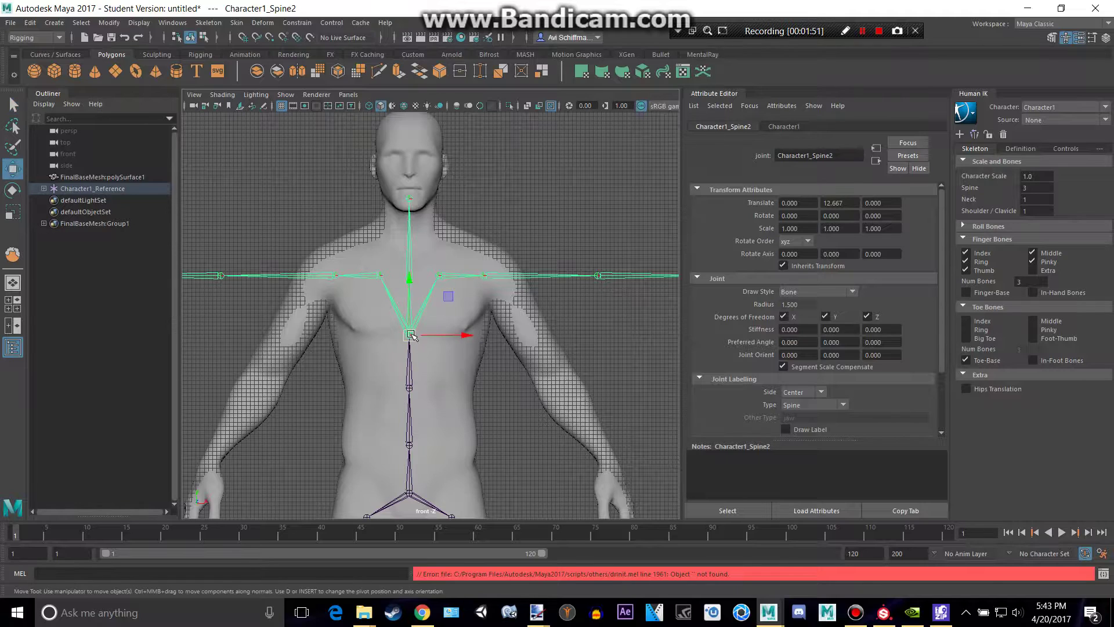
left_click_drag(411, 335, 411, 317)
Raise the neck joint to the base of the neck and the head joint to about -0.69, 22.36 inside the head.
key("q")
left_click(409, 266)
key("w")
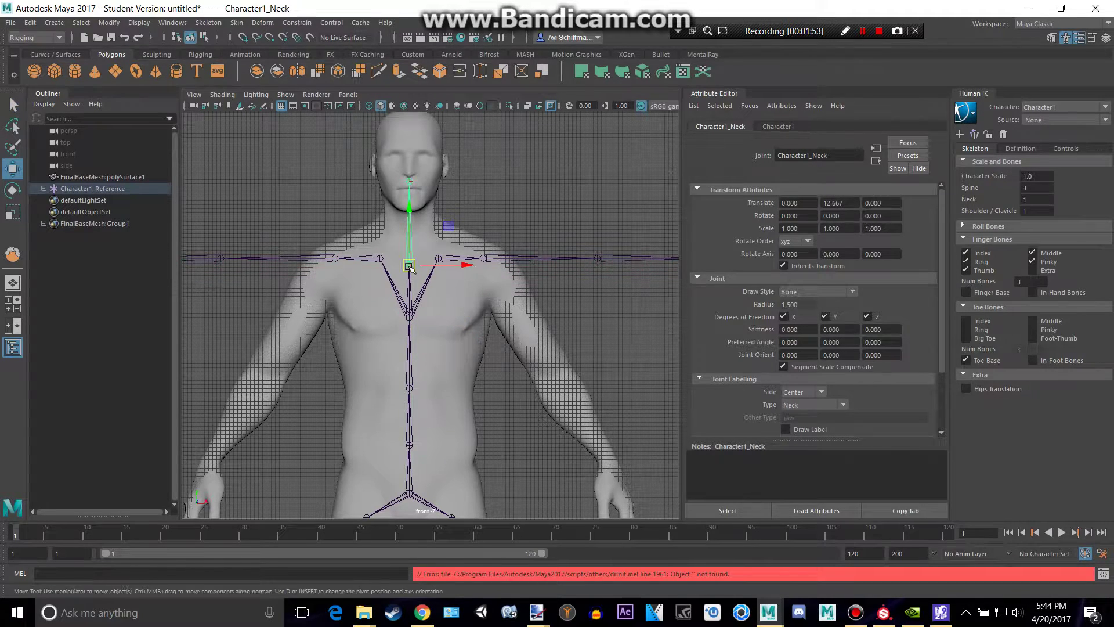
left_click_drag(410, 264, 415, 235)
left_click(409, 167)
key("w")
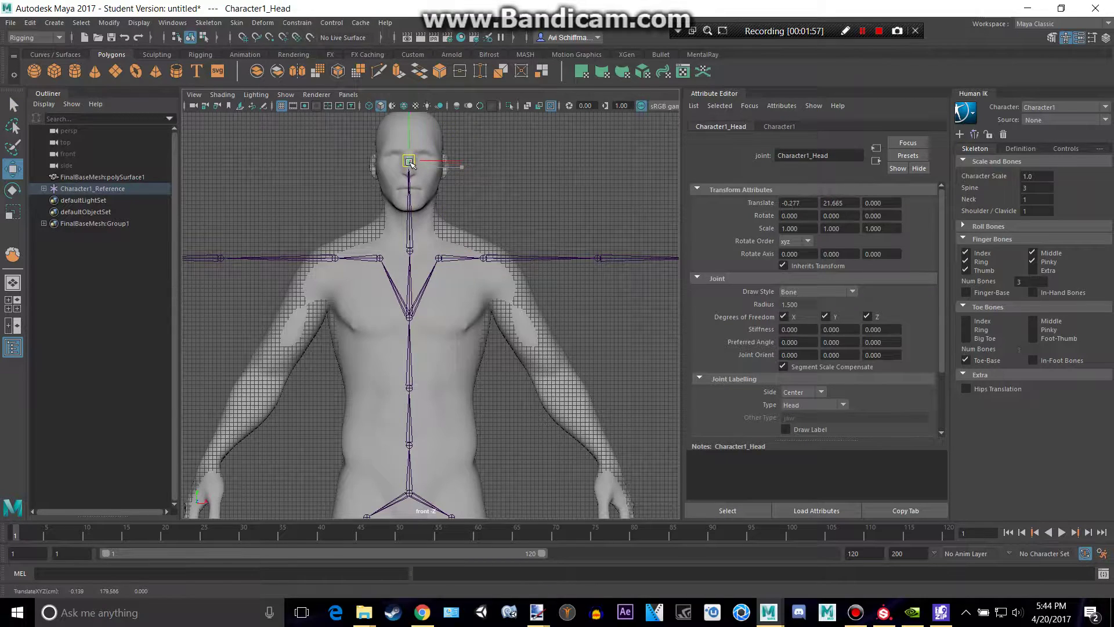
left_click_drag(409, 163, 407, 161)
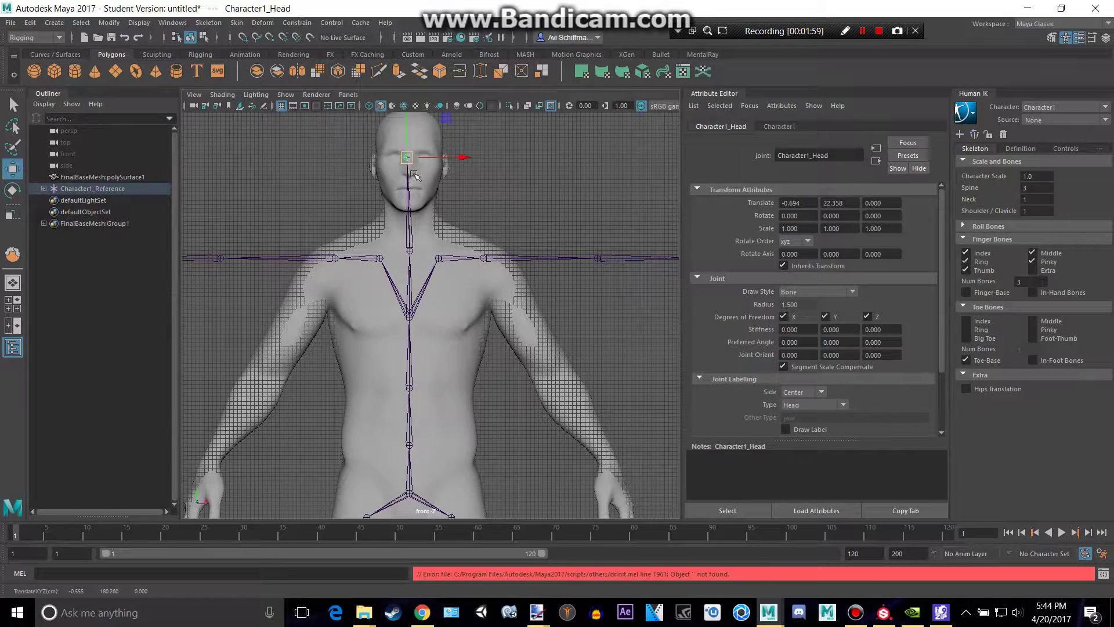
Move the left collar joint outward along the shoulder line and nudge it slightly upward in the front view.
left_click(440, 259)
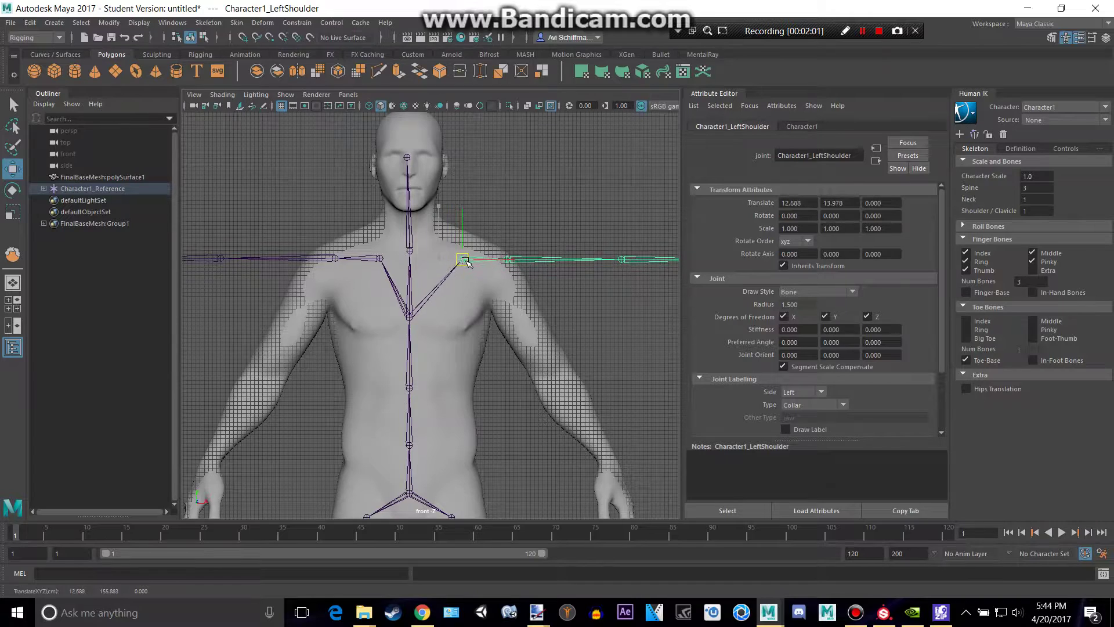
key("q")
left_click(504, 259)
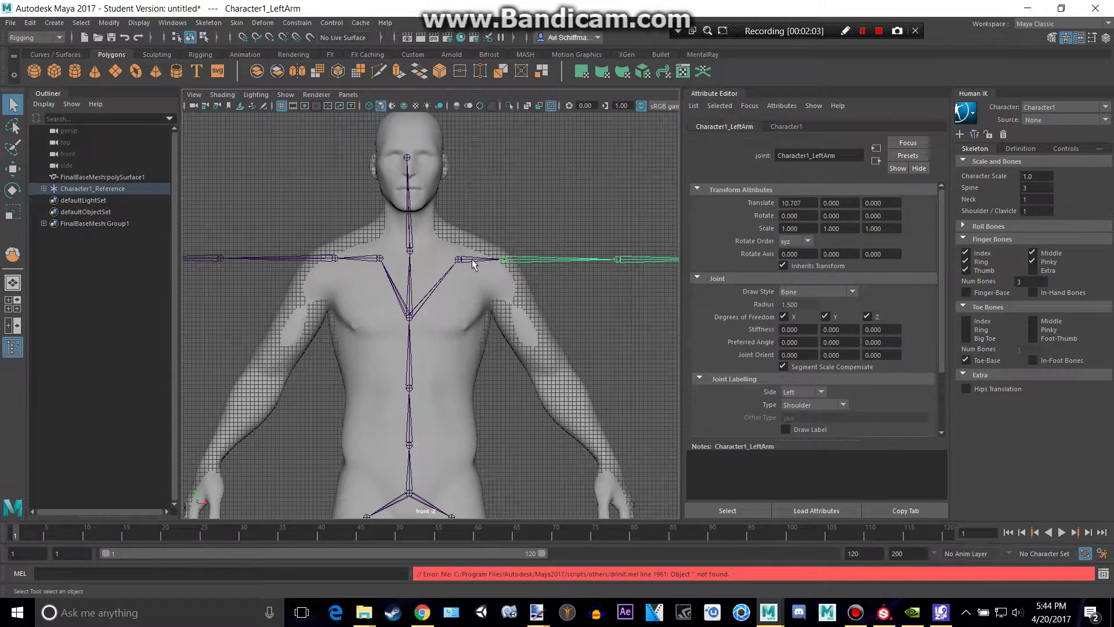
scroll(461, 258, "up", 4)
left_click(475, 227)
key("w")
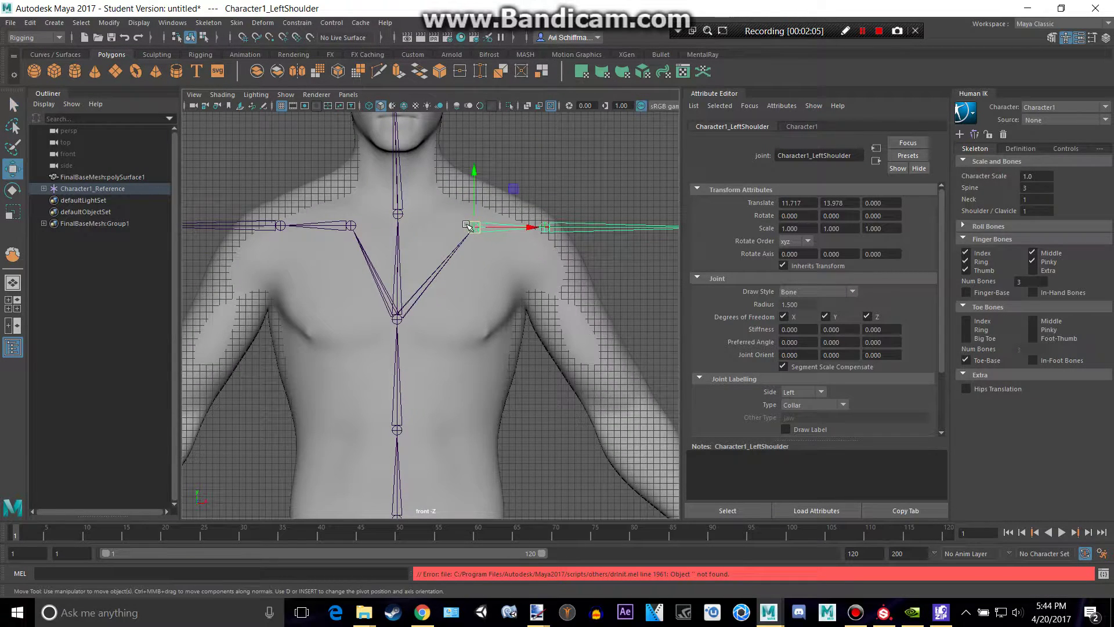
left_click_drag(474, 227, 468, 224)
Lower the left upper arm joint to about 10.44, -2.47 inside the mesh's shoulder.
key("q")
left_click(539, 226)
key("w")
left_click_drag(539, 225, 537, 242)
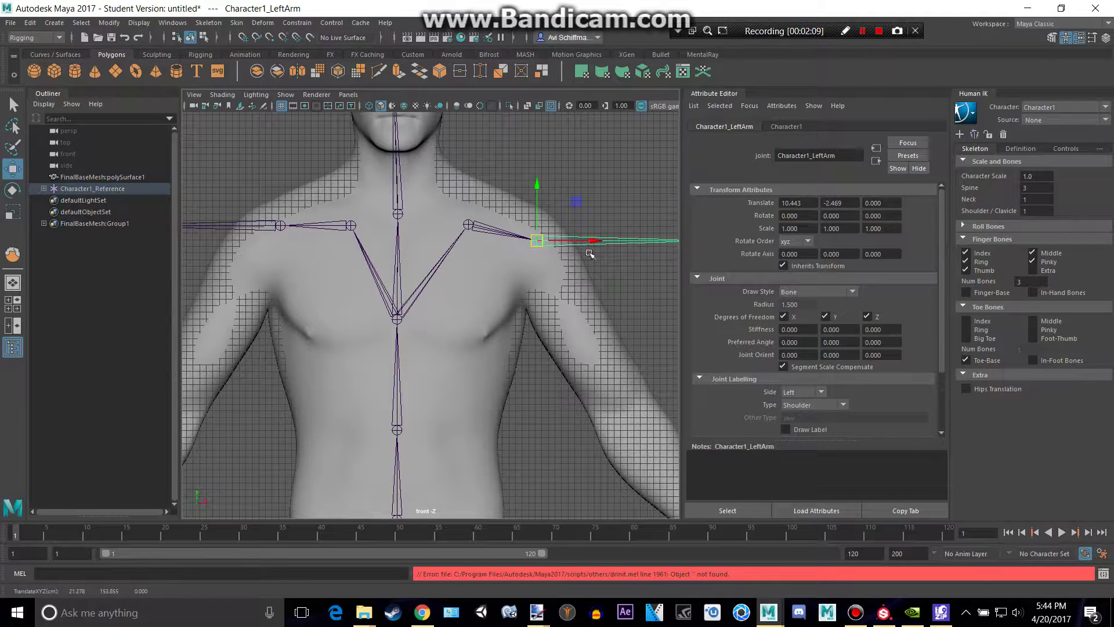
Move the left forearm joint down to the mesh's elbow in the front view.
middle_click_drag(616, 322, 354, 258, "alt")
left_click(454, 179)
left_click_drag(453, 178, 363, 347)
Move the left hand joint to about 13.38, -21.69 at the wrist and rotate it about -72.4 degrees in Z.
left_click(546, 341)
middle_click_drag(546, 342, 551, 239, "alt")
left_click_drag(543, 242, 458, 386)
key("e")
left_click_drag(507, 356, 500, 431)
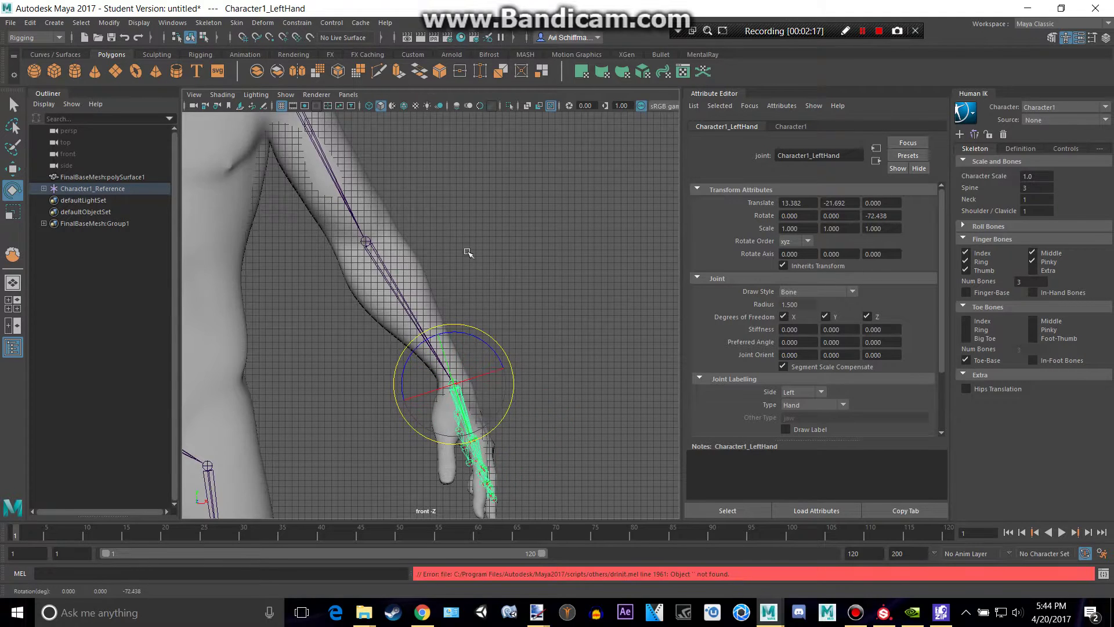
In the perspective view, shift the left upper arm joint to about -4.64 in Z so it sits within the shoulder's depth.
middle_click_drag(458, 239, 656, 441, "alt")
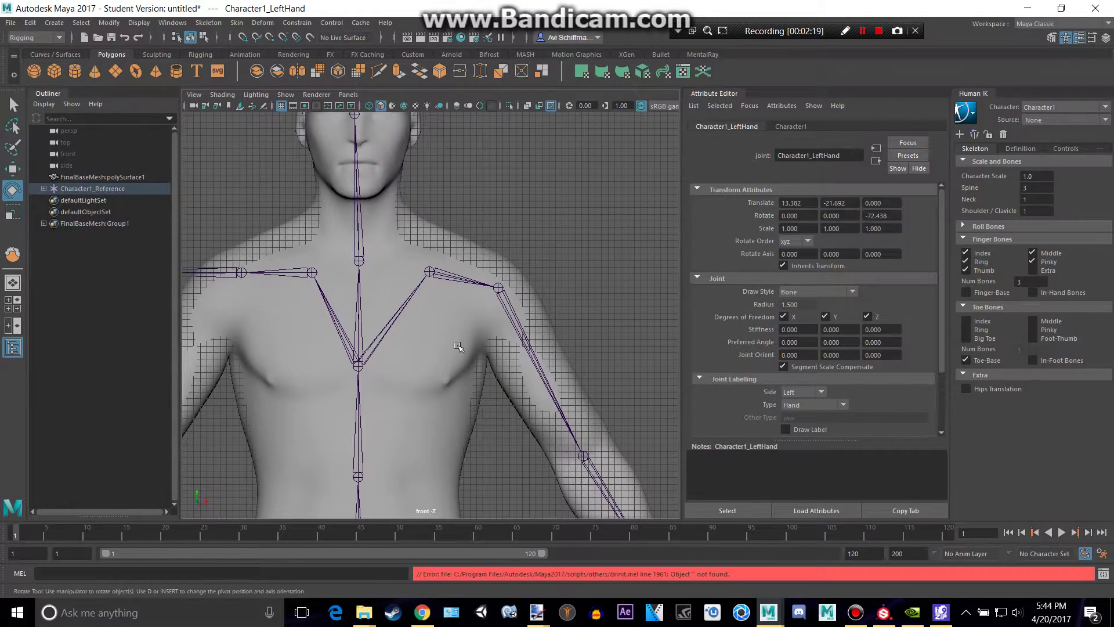
key("space")
key("space")
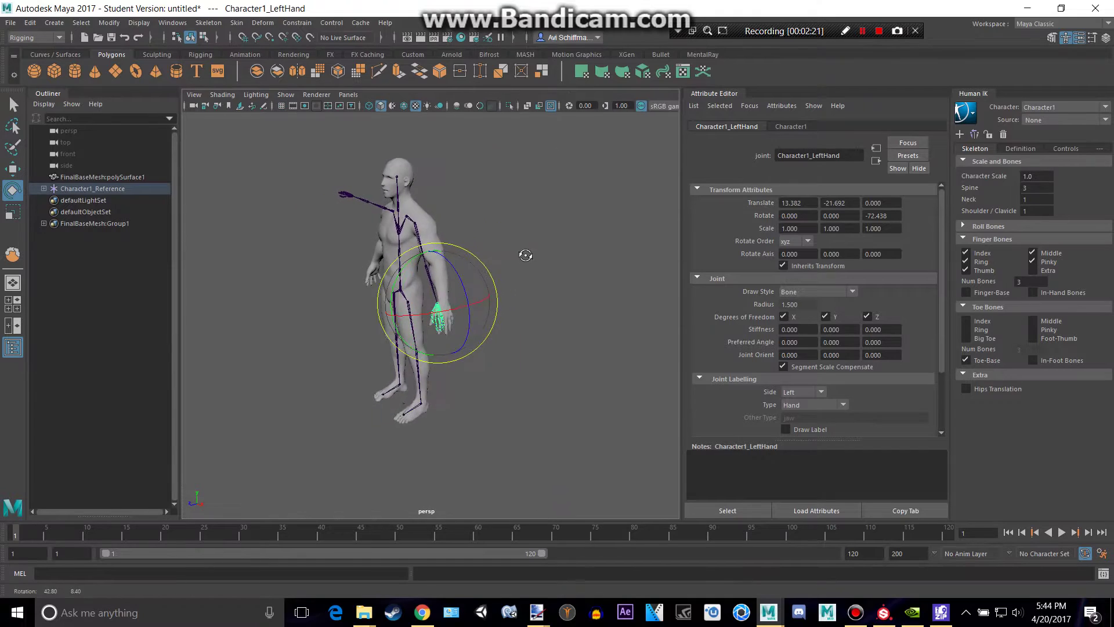
key("f")
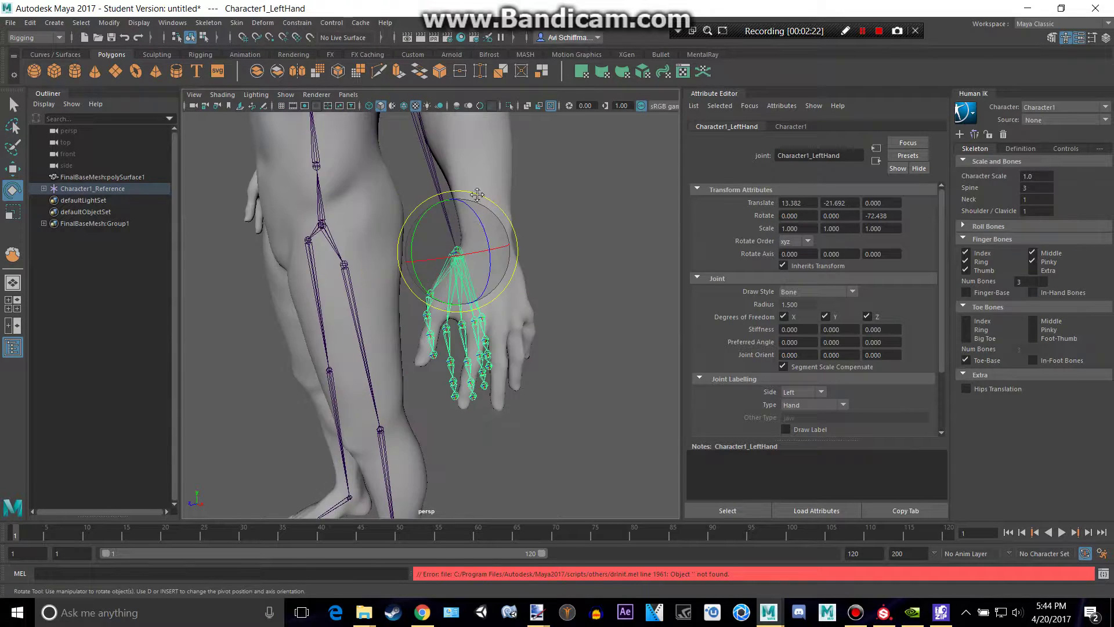
left_click_drag(477, 195, 484, 396, "alt")
left_click(408, 264)
left_click_drag(505, 261, 455, 288, "alt")
key("w")
left_click_drag(277, 346, 348, 329)
scroll(386, 274, "down", 4)
left_click_drag(308, 194, 330, 190)
Adjust the left elbow joint's depth and move the left hand joint to 5.56 in Z inside the wrist.
left_click(434, 314)
mouse_move(409, 319)
left_mouse_down()
mouse_move(392, 324)
mouse_move(423, 318)
left_mouse_up()
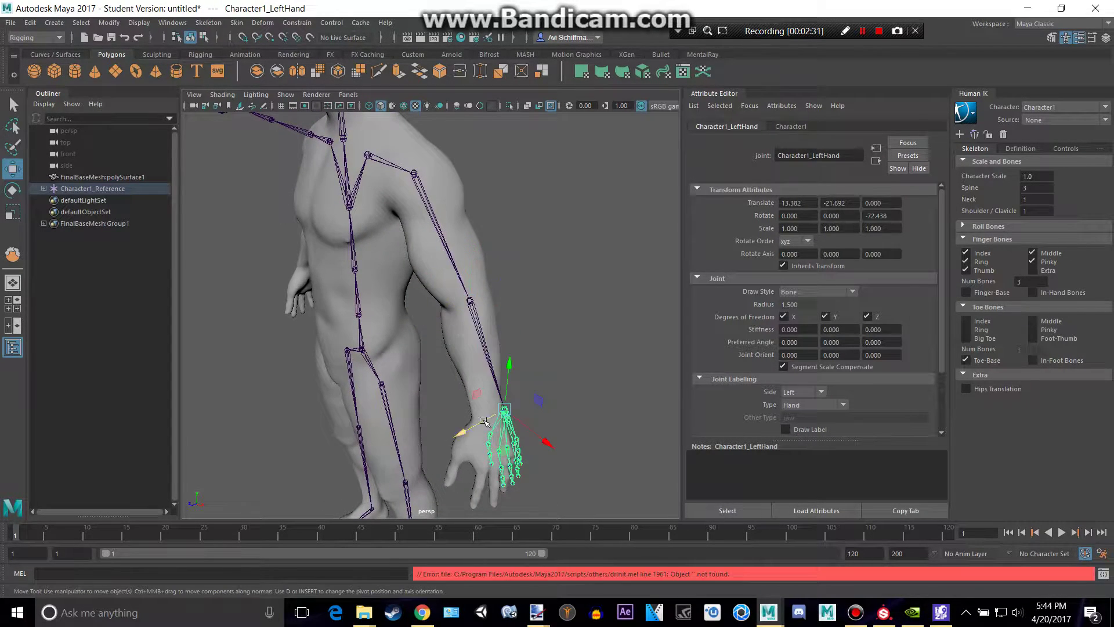
left_click_drag(484, 420, 538, 311)
Display the joints through the mesh in the side view, framed on the left hand.
key("space")
scroll(495, 434, "down", 3)
key("space")
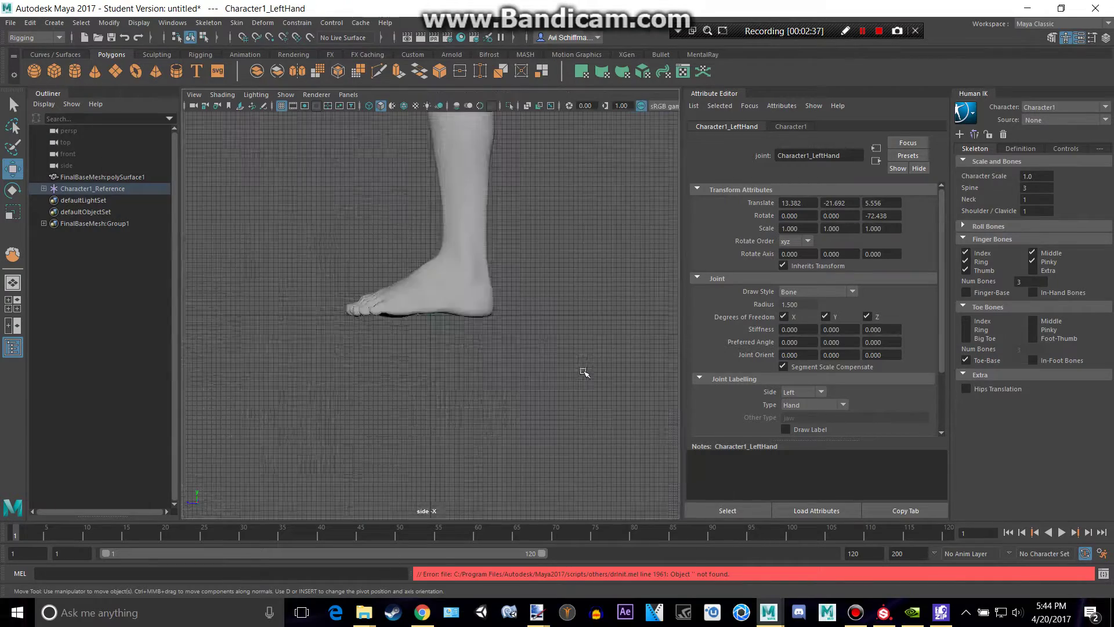
scroll(584, 373, "down", 5)
scroll(462, 346, "up", 8)
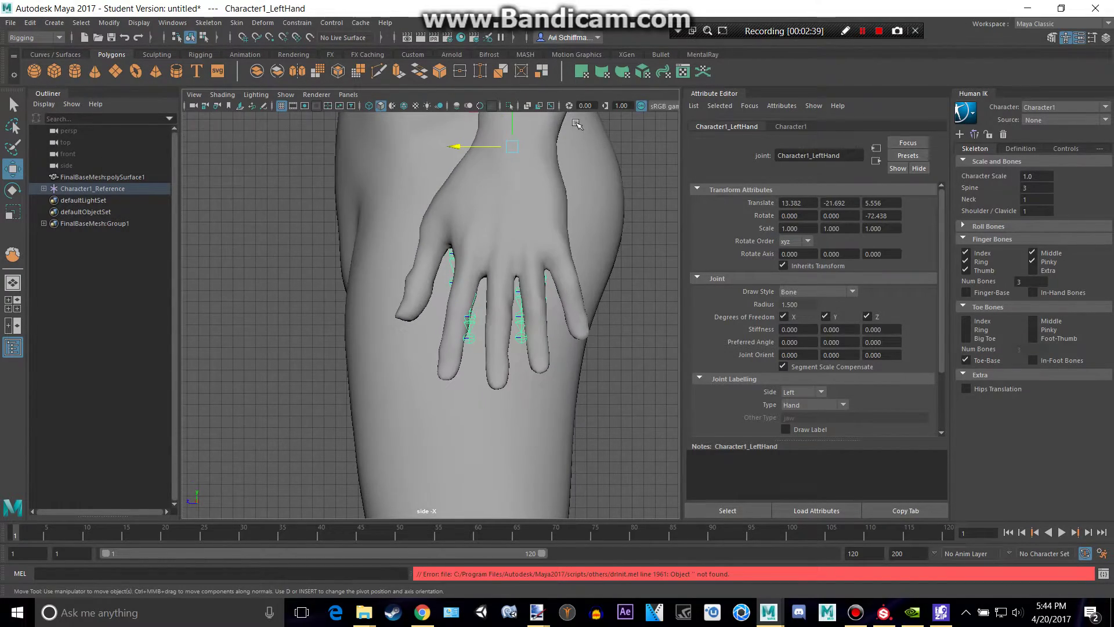
left_click(551, 105)
scroll(567, 281, "up", 3)
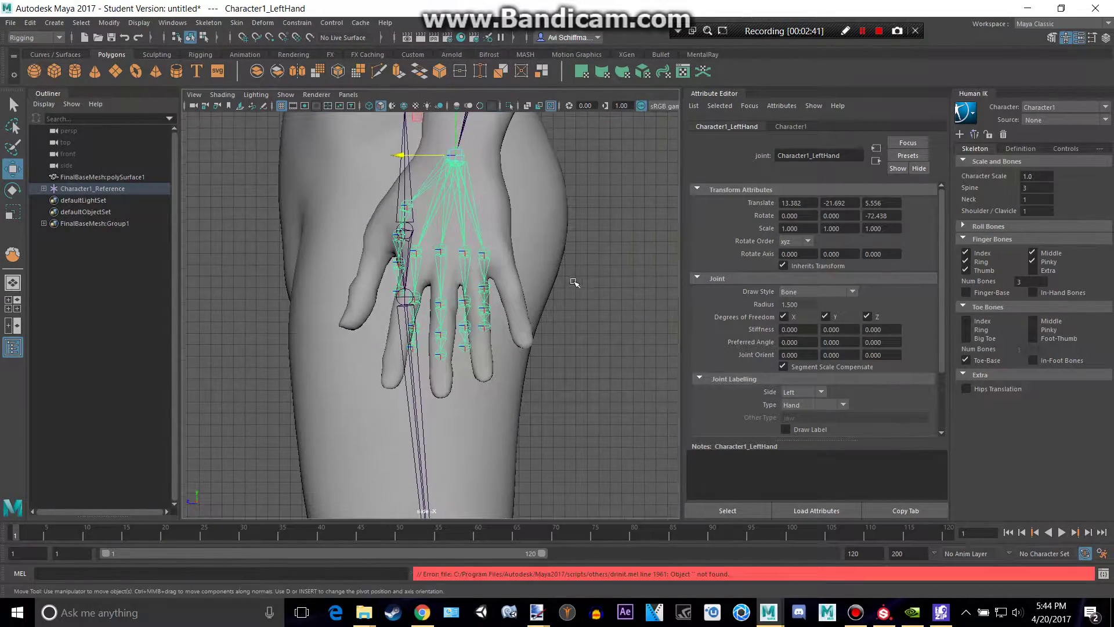
Rotate the left pinky's base joint about 15.8 degrees in Y and move it to about 9.62, -0.55, -4.05 inside the finger.
left_click(505, 238)
scroll(505, 238, "down", 1)
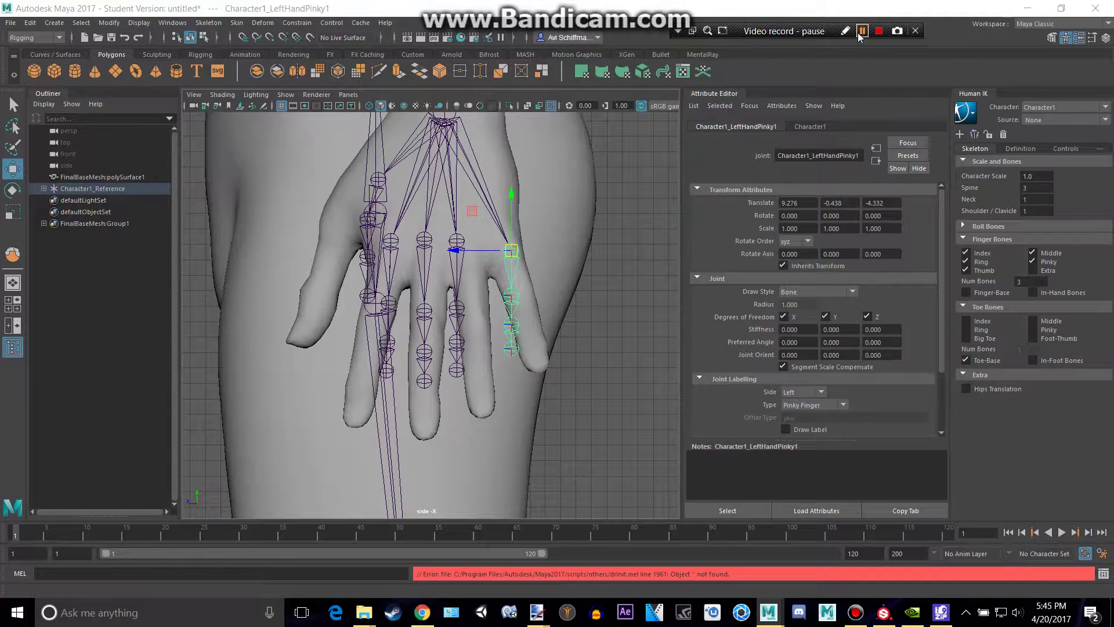
scroll(516, 238, "up", 3)
middle_click_drag(516, 238, 475, 264, "alt")
key("e")
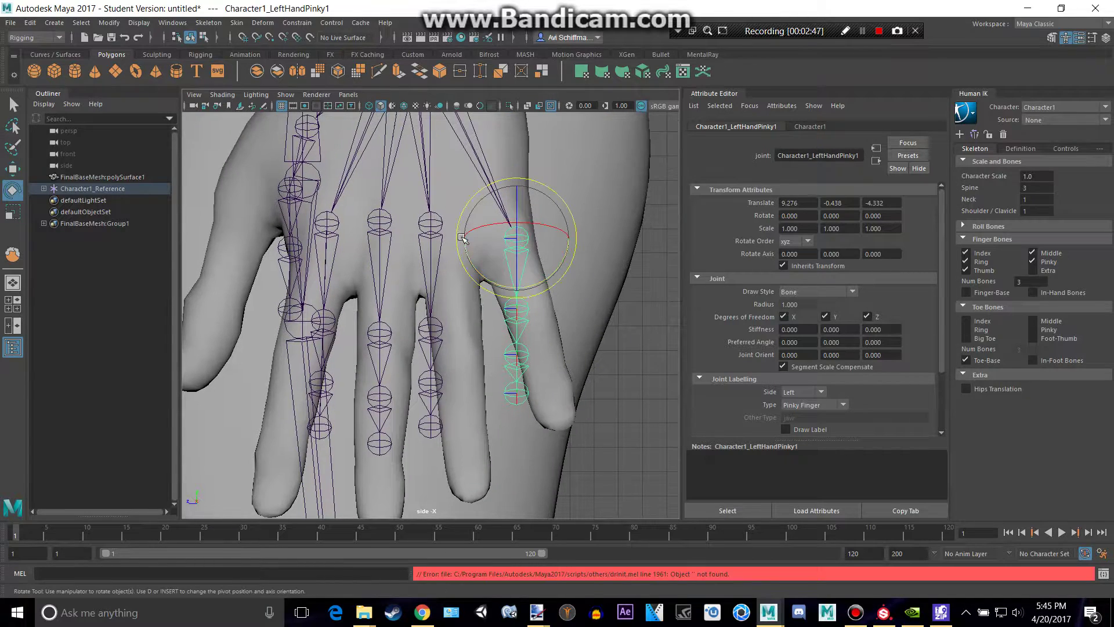
left_click_drag(476, 264, 509, 242)
key("w")
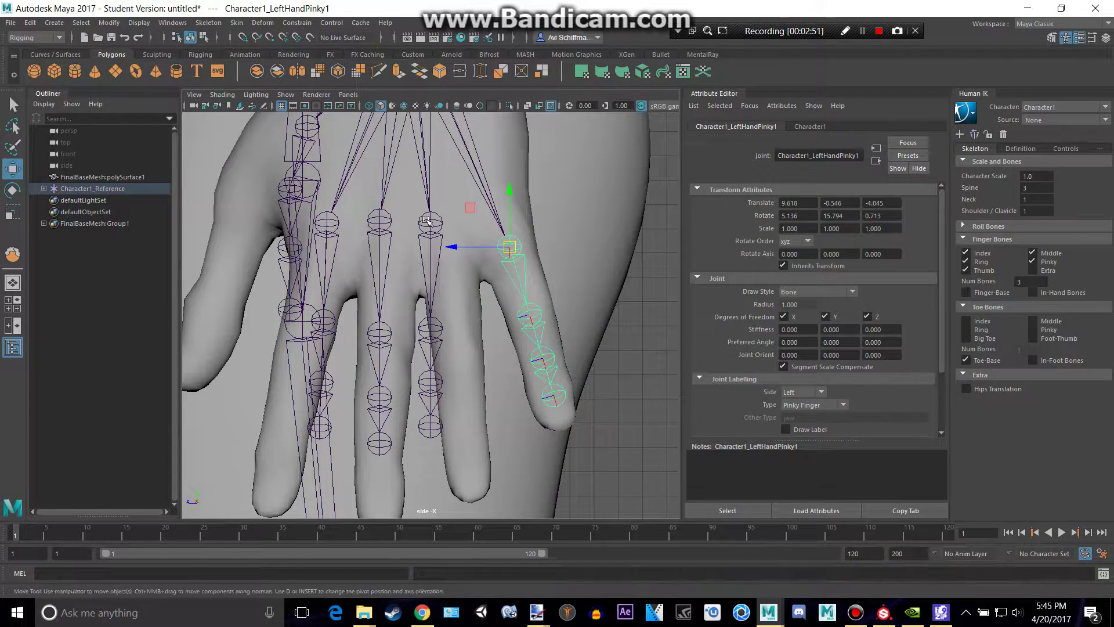
Move the left ring finger's base joint down to its knuckle and rotate it about 4.4 degrees in Y.
left_click(430, 223)
left_click_drag(430, 224, 453, 269)
key("e")
key("w")
Lower the left middle finger's base joint to its knuckle in the side view.
middle_click_drag(478, 249, 551, 193, "alt")
left_click(457, 191)
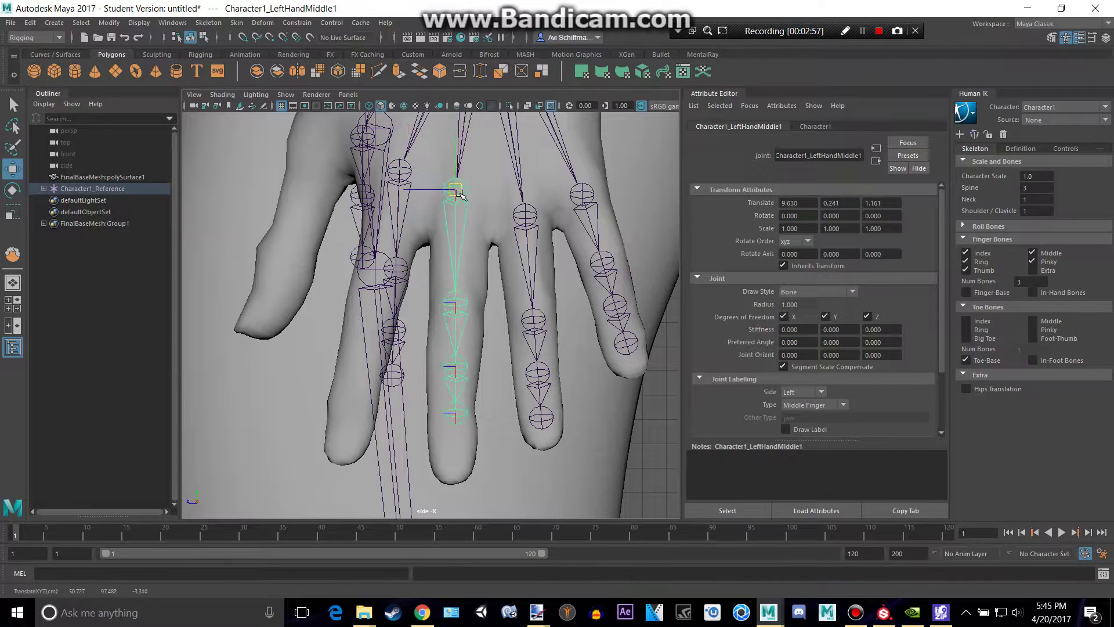
left_click_drag(459, 227, 458, 227)
Move the left index finger's base joint to about 10.71, -0.40, 3.85 and rotate it about -6.7 degrees in Y.
left_click(399, 171)
left_click(435, 190, "alt")
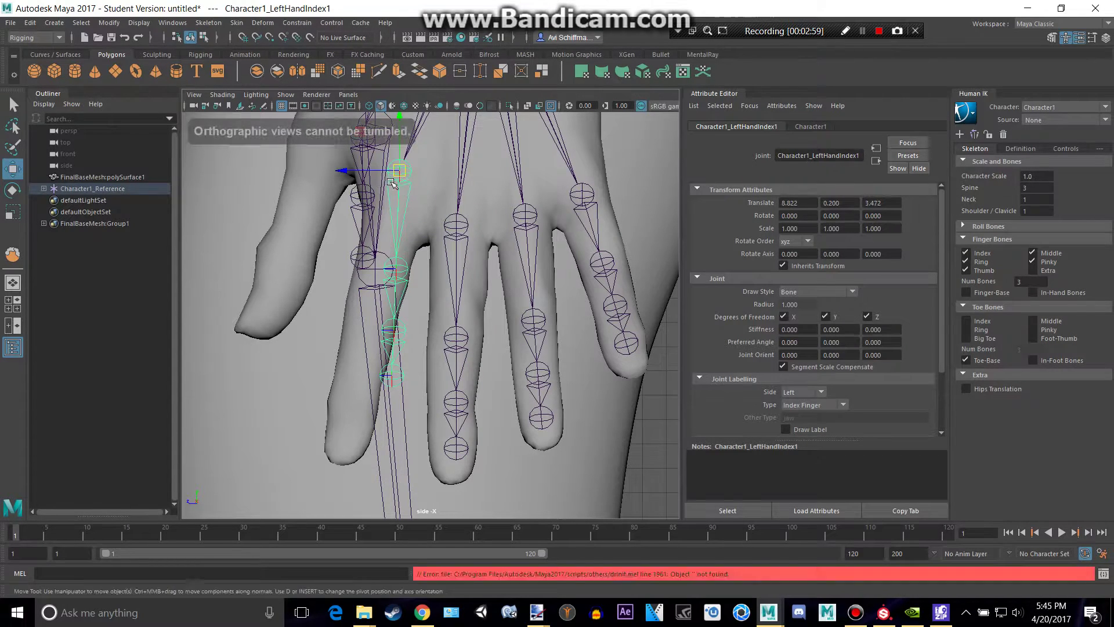
middle_click_drag(435, 189, 528, 212, "alt")
left_click_drag(491, 194, 485, 242)
key("e")
key("w")
Move the left thumb's base joint to about 6.51, -1.48, 6.72 and rotate it about -7.1 degrees in Y.
middle_click_drag(551, 220, 580, 339, "alt")
left_click(489, 217)
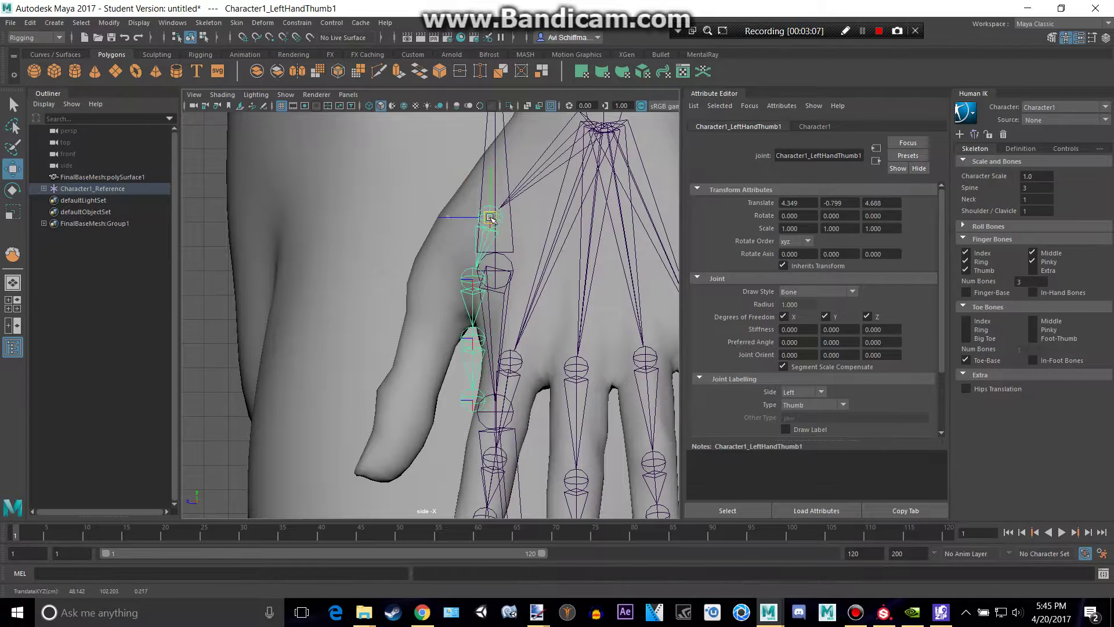
left_click_drag(467, 235, 440, 271)
key("e")
key("w")
Examine the left hand's finger joints against the mesh in the perspective view, closing in on the pinky's second joint.
key("space")
key("space")
left_click_drag(574, 182, 519, 258, "alt")
scroll(495, 228, "up", 7)
scroll(550, 218, "down", 6)
scroll(519, 259, "up", 4)
middle_click_drag(519, 259, 571, 230, "alt")
left_click_drag(572, 231, 563, 234, "alt")
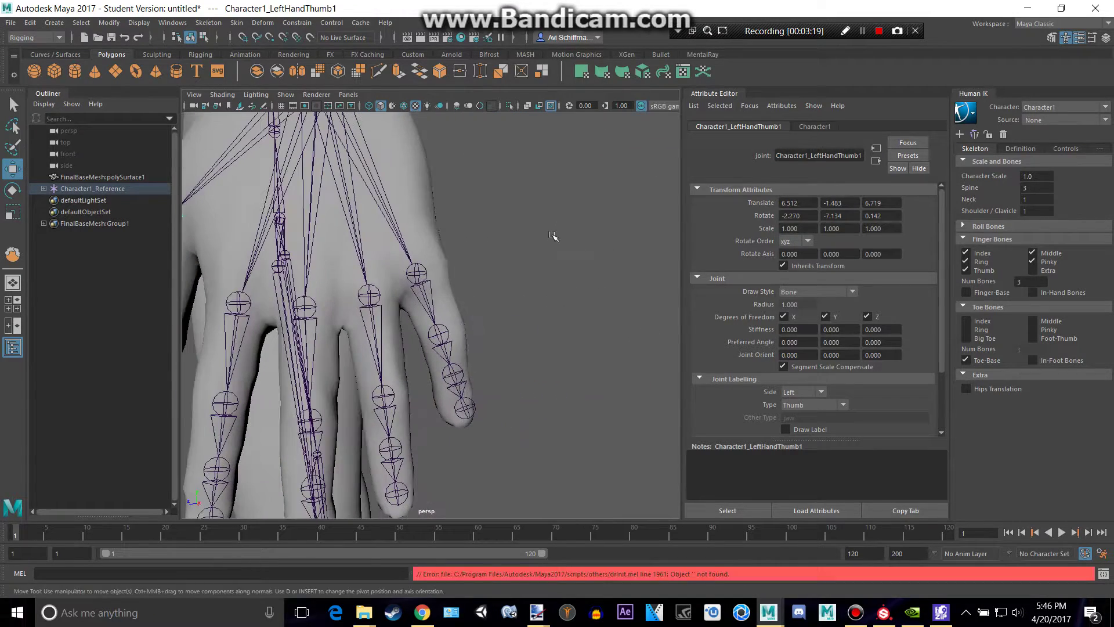
left_click(439, 335)
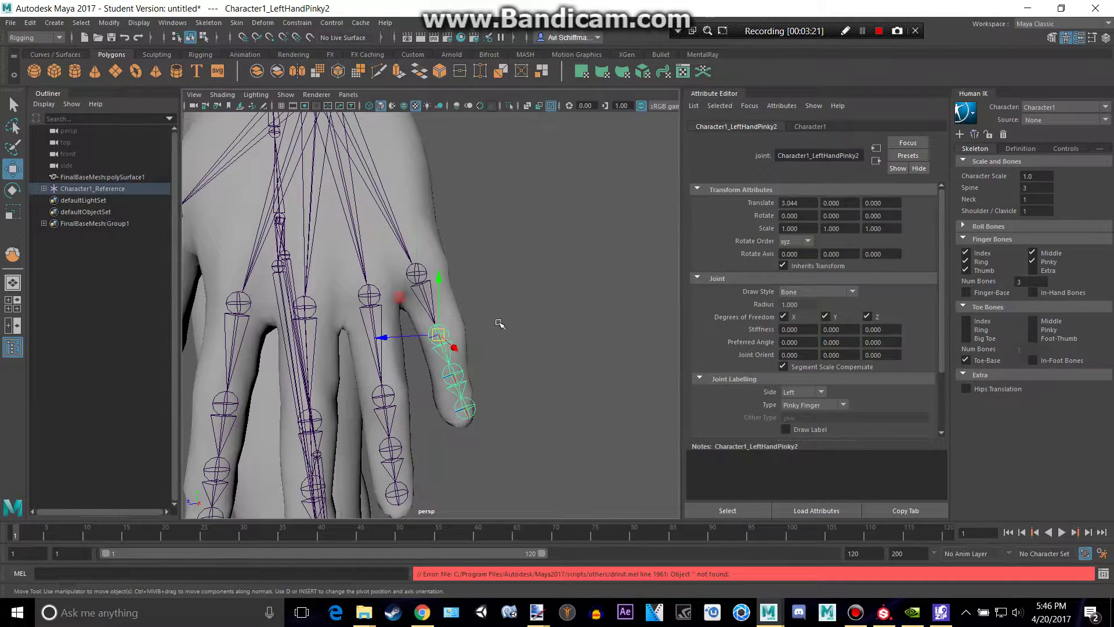
key("f")
left_click_drag(514, 310, 398, 215, "alt")
middle_click_drag(519, 142, 500, 270, "alt")
left_click_drag(506, 270, 380, 273, "alt")
left_click(500, 205)
left_click_drag(500, 206, 427, 197, "alt")
Move the left ring finger's base joint to about 11.15, 1.48, -1.70 and rotate it about -9.7 degrees in Z.
left_click(377, 323)
left_click_drag(346, 315, 569, 219)
key("e")
middle_click_drag(403, 250, 584, 254, "alt")
right_click_drag(583, 255, 440, 206, "alt")
left_click_drag(441, 206, 356, 196, "alt")
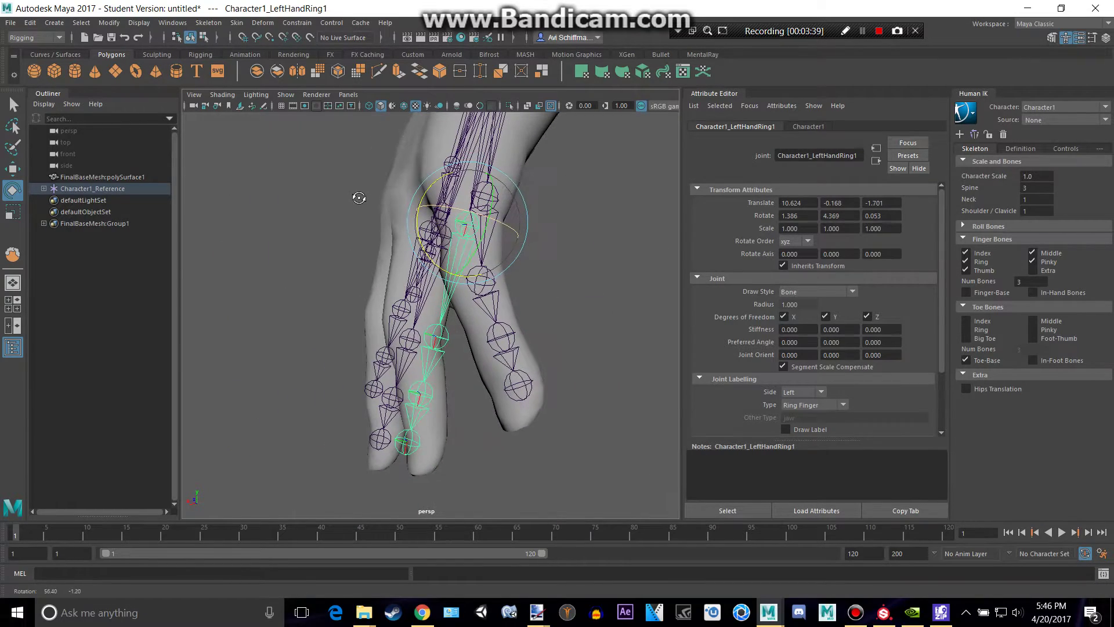
left_click_drag(560, 242, 640, 262, "alt")
left_click_drag(395, 225, 383, 342)
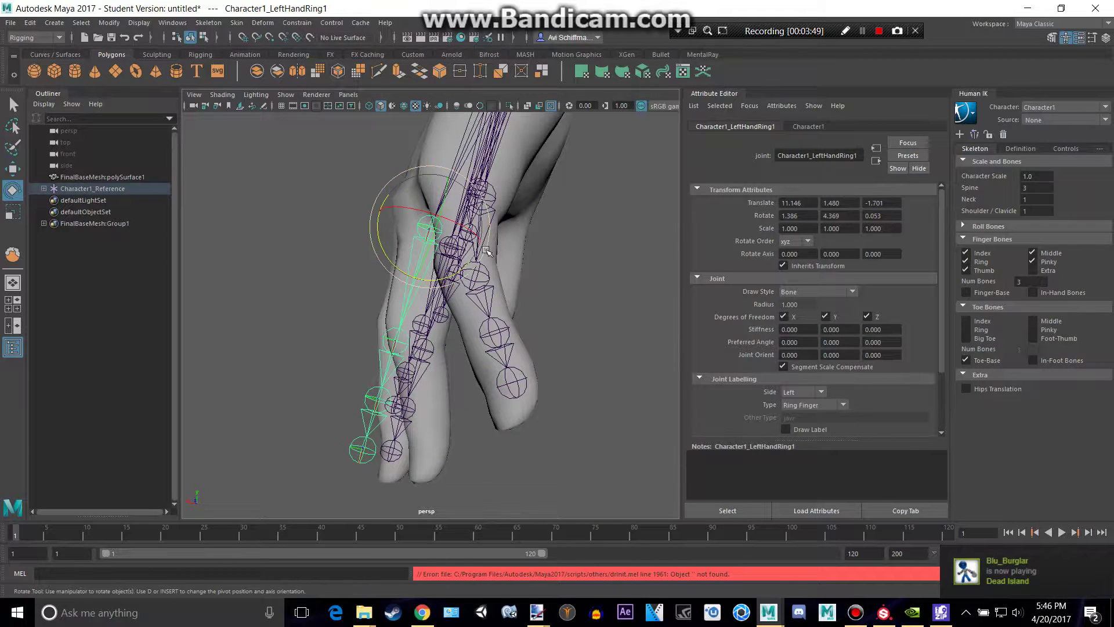
left_click_drag(486, 249, 491, 229)
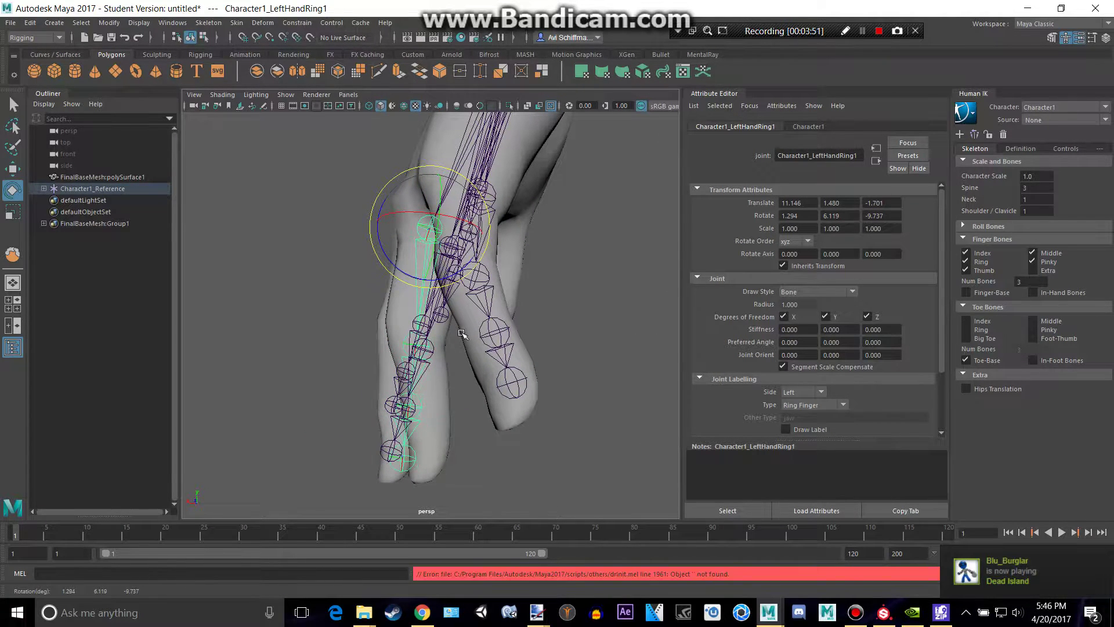
Rotate the left ring finger's second joint to about -13 degrees in Z and fine-tune it to follow the finger.
key("Down")
left_click_drag(465, 309, 565, 330)
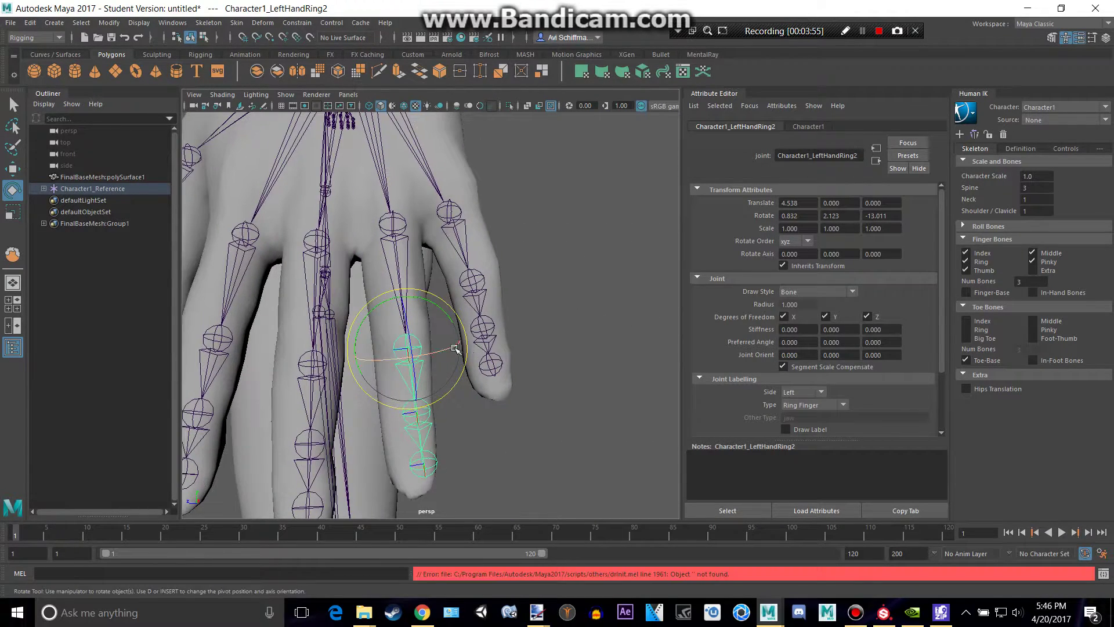
left_click_drag(408, 343, 399, 350)
key("e")
left_click_drag(457, 327, 458, 333)
Fit the left middle finger's base joint into the centre of its knuckle in the perspective view.
left_click_drag(361, 272, 365, 232, "alt")
left_click_drag(459, 223, 404, 203, "alt")
left_click(325, 209)
left_click_drag(323, 208, 484, 209, "alt")
left_click(413, 192)
left_click_drag(354, 200, 631, 186, "alt")
key("w")
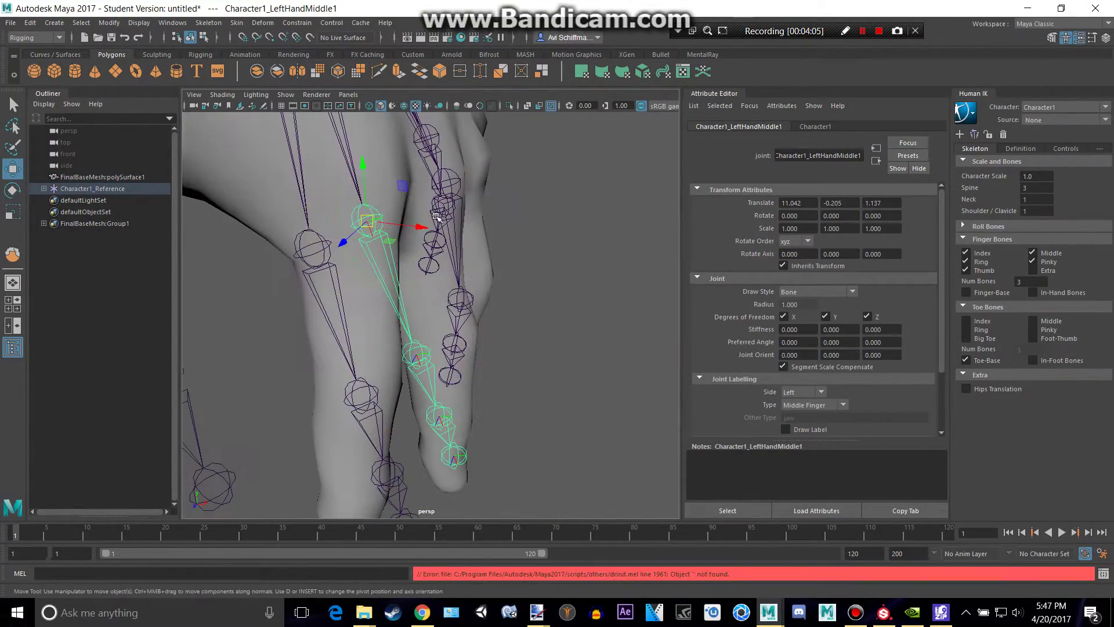
left_click_drag(424, 228, 430, 316, "alt")
mouse_move(442, 313)
left_mouse_down("alt")
mouse_move(404, 300)
mouse_move(381, 238)
mouse_move(516, 326)
mouse_move(392, 338)
mouse_move(407, 345)
mouse_move(522, 316)
mouse_move(485, 333)
mouse_move(534, 329)
mouse_move(521, 285)
mouse_move(527, 305)
mouse_move(483, 325)
mouse_move(450, 321)
left_mouse_up("alt")
Rotate the left middle finger's second joint to follow the finger.
key("Down")
key("e")
key("e")
middle_click_drag(361, 271, 450, 267, "alt")
Move the left index finger's base joint to about 10.88, -0.35, 3.59 and rotate it to follow the finger.
left_click(399, 198)
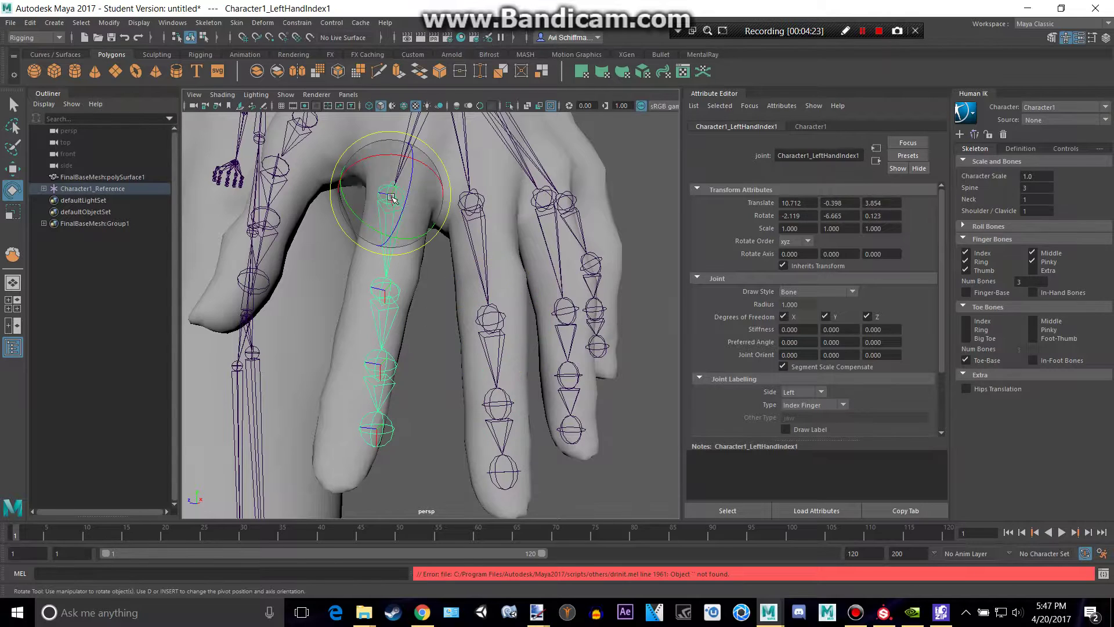
key("w")
left_click_drag(392, 196, 399, 199)
key("e")
left_click(461, 222)
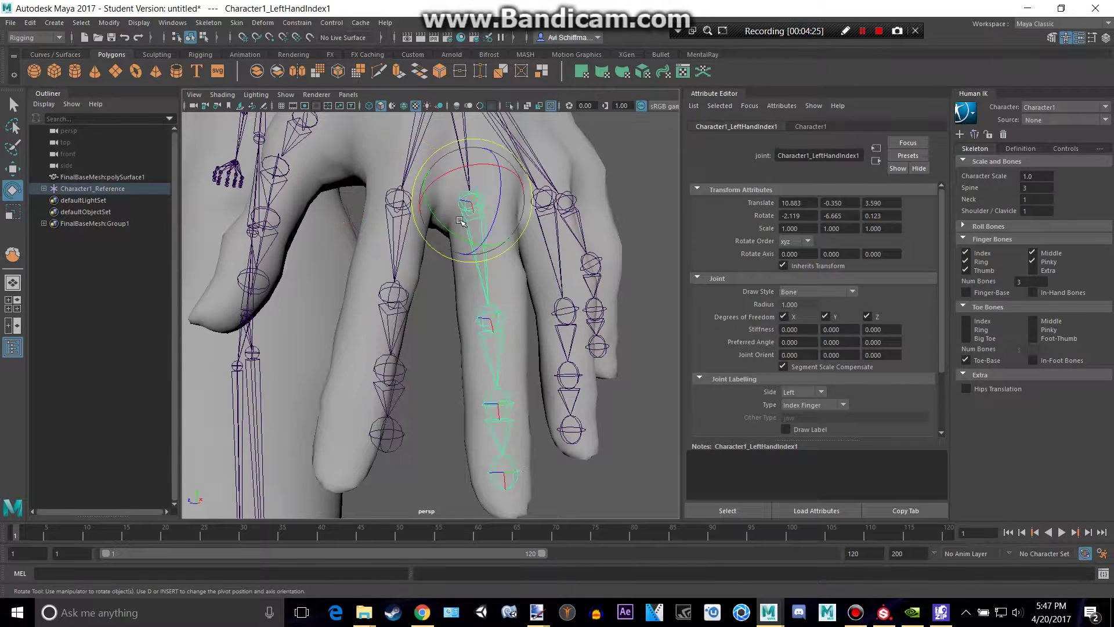
key("ctrl+z")
left_click_drag(461, 195, 506, 196)
Shift the second and third joints of the left index finger so they run through the finger.
key("w")
left_click(488, 316)
left_click_drag(524, 324, 456, 355)
left_click(439, 422)
left_click_drag(476, 425, 459, 427)
Move the left thumb's base joint outward and up into the base of the thumb.
left_click_drag(459, 427, 432, 446, "alt")
middle_click_drag(432, 446, 373, 320, "alt")
scroll(373, 320, "down", 3)
left_click_drag(373, 320, 398, 299, "alt")
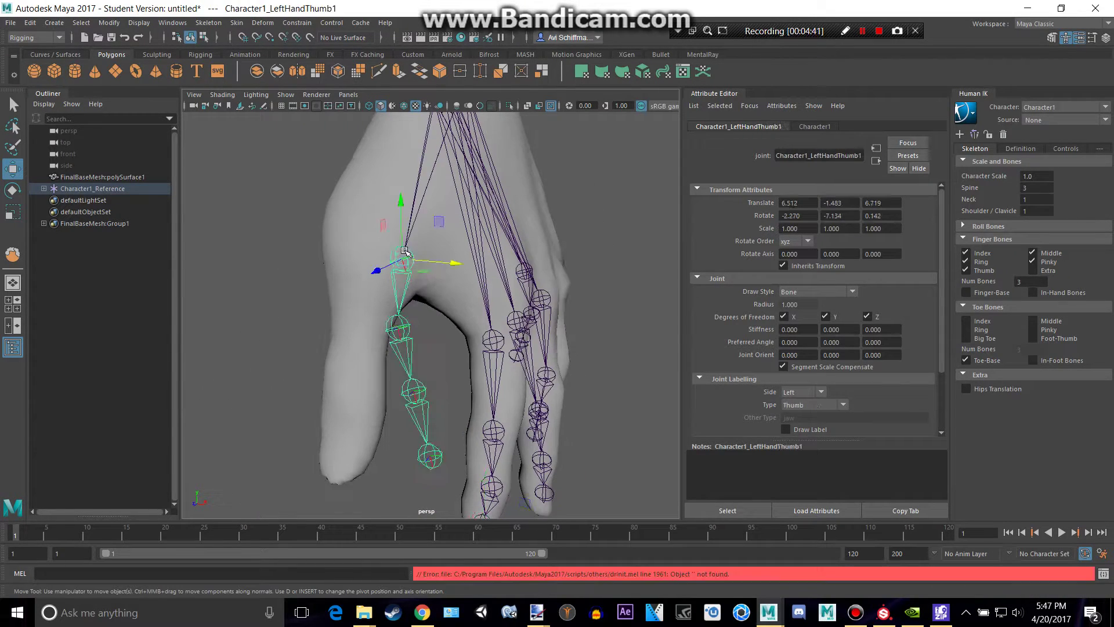
left_click_drag(404, 258, 365, 238)
Rotate the left thumb's second joint about -15.5 degrees in Z and move it to about 2.57, -0.79, 0.71.
left_click_drag(365, 238, 347, 299, "alt")
left_click(347, 298)
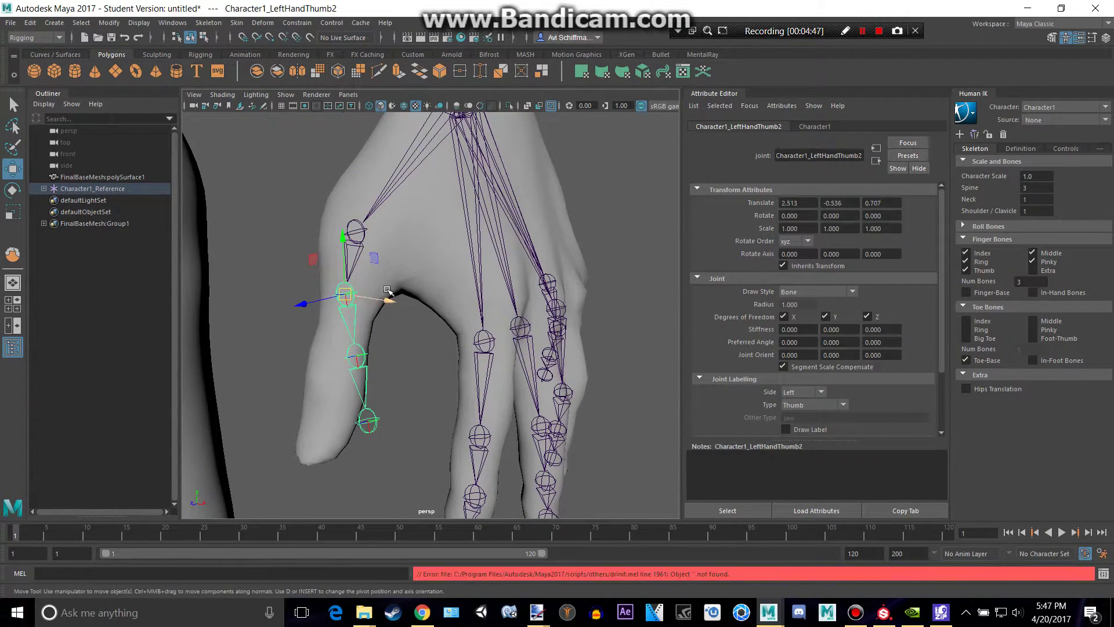
left_click_drag(408, 275, 400, 286)
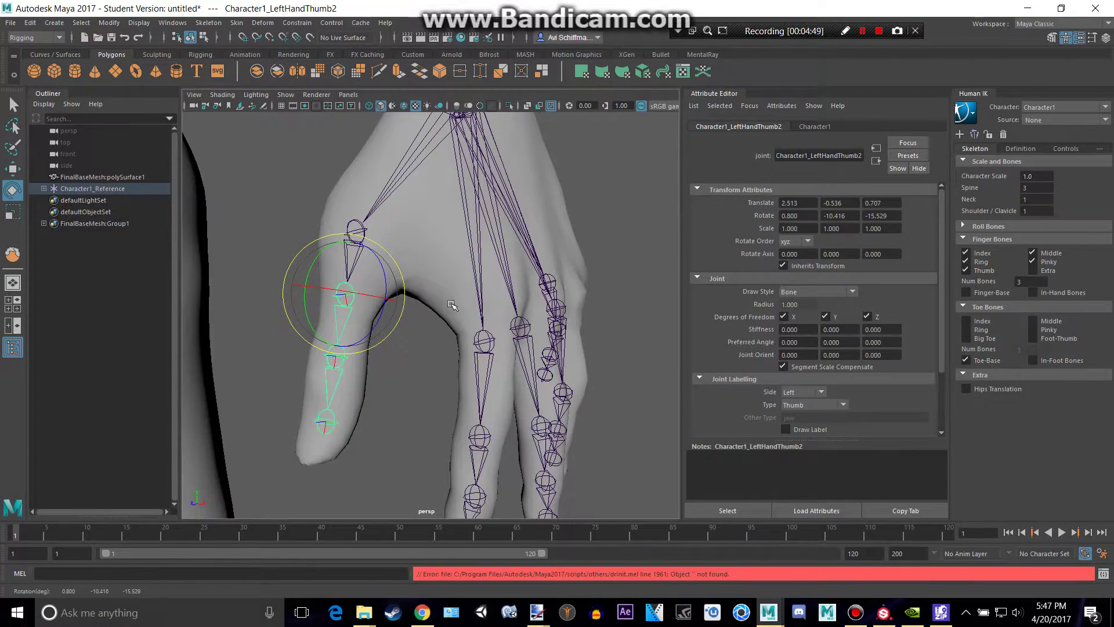
left_click_drag(339, 302, 444, 277, "alt")
key("w")
Mirror the left arm and hand joints onto the right side of the skeleton and check them against the mesh.
scroll(322, 278, "down", 5)
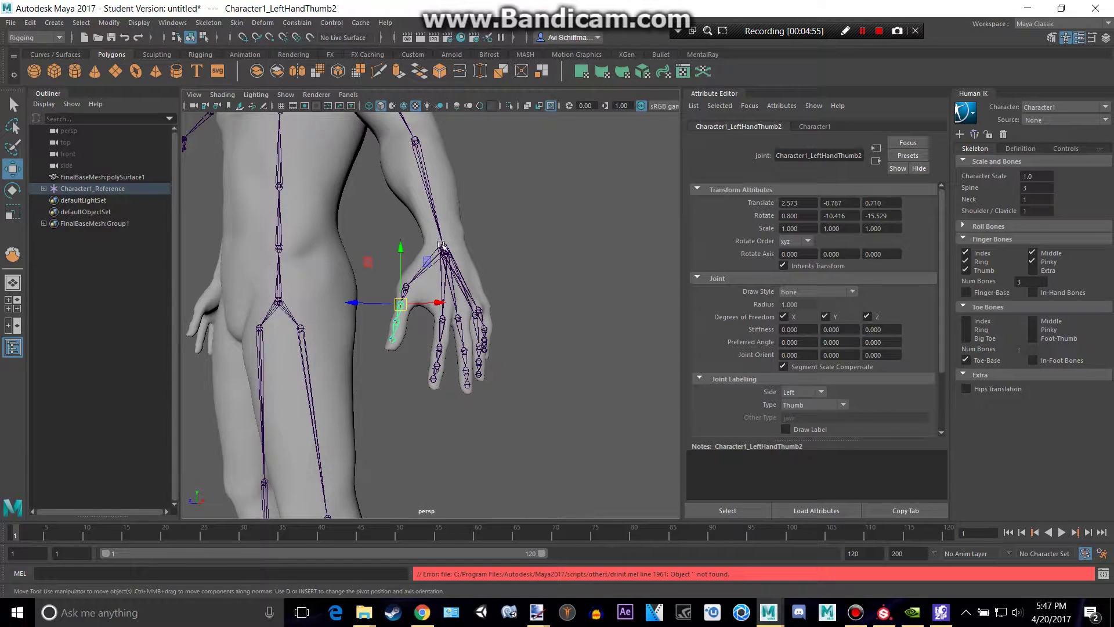
left_click_drag(515, 225, 926, 190, "alt")
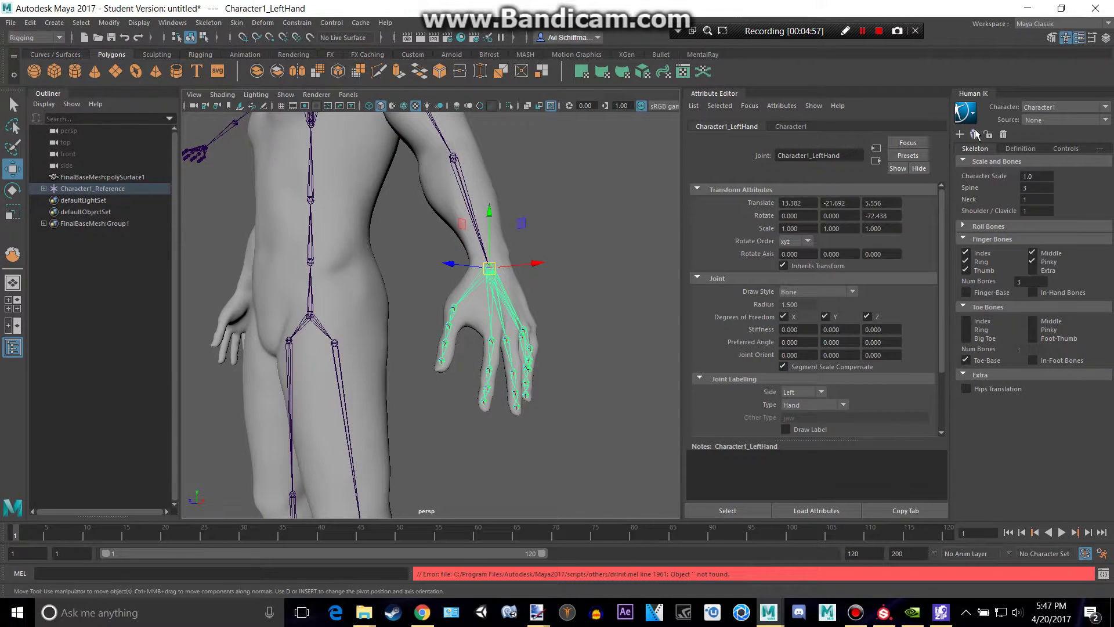
scroll(360, 254, "down", 3)
left_click_drag(361, 254, 464, 264, "alt")
middle_click_drag(309, 281, 573, 334, "alt")
left_click_drag(574, 334, 650, 337, "alt")
scroll(574, 350, "up", 4)
left_click_drag(576, 353, 475, 287, "alt")
Test the left arm by rotating its upper arm joint about -84 degrees in X.
scroll(614, 271, "down", 5)
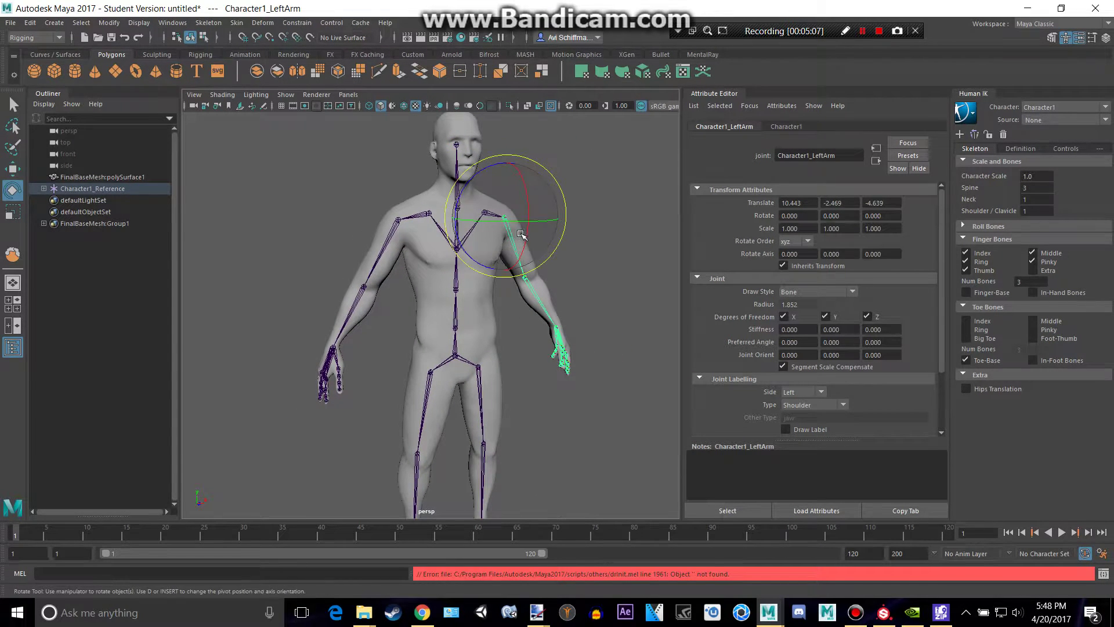
left_click_drag(521, 234, 529, 224)
left_click_drag(548, 147, 547, 147)
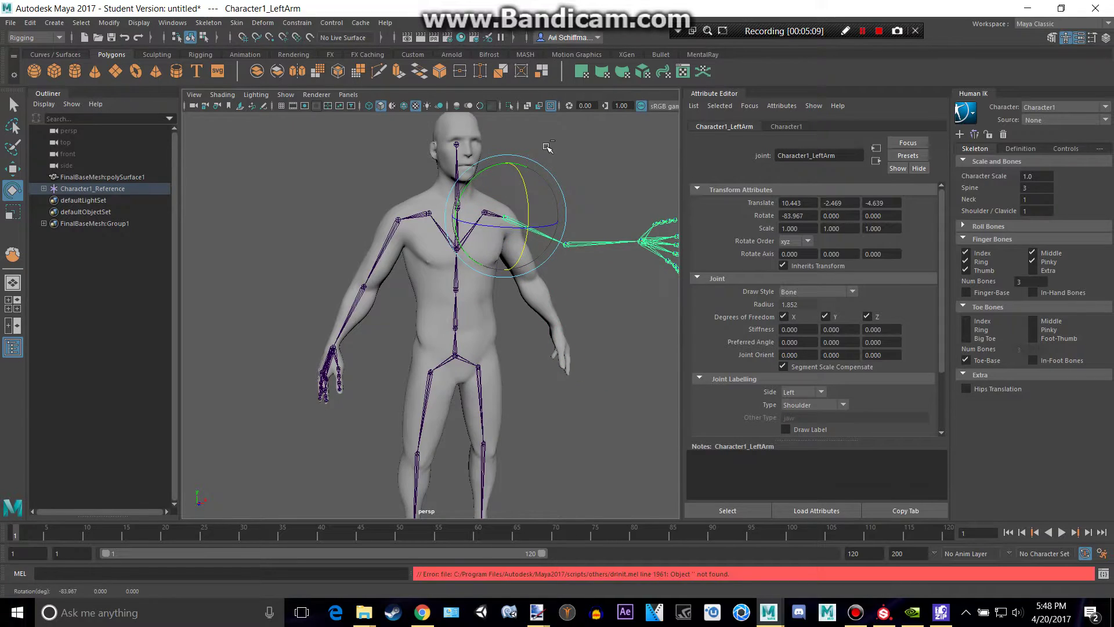
left_click(244, 22)
left_click(243, 22)
left_click(477, 357)
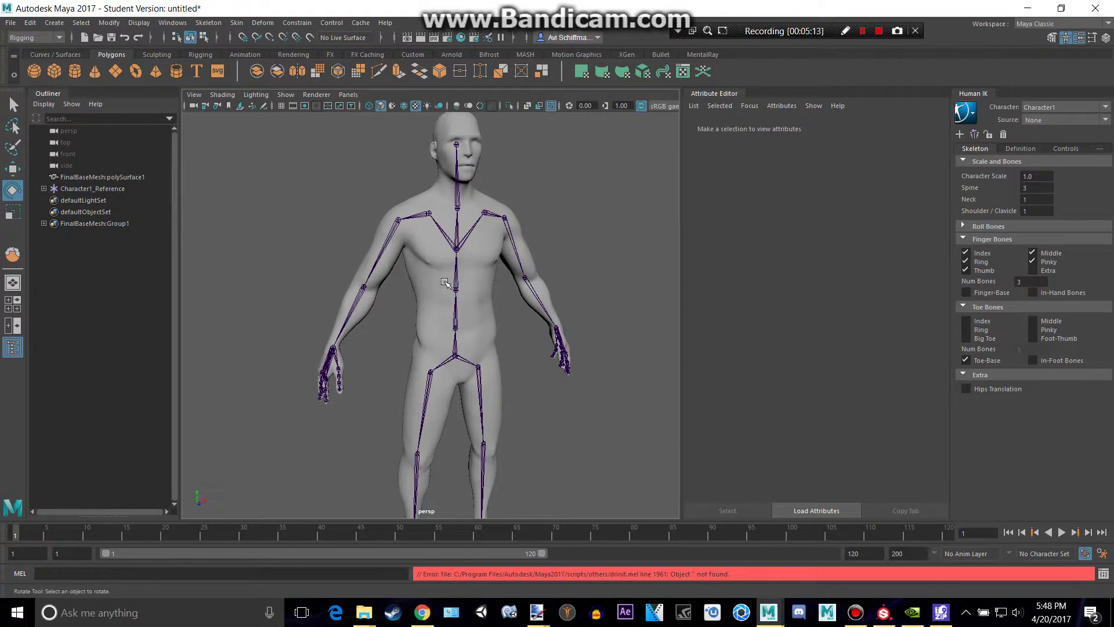
Bind the body mesh to the skeleton's hips root joint with Bind Skin.
left_click(476, 259)
scroll(519, 389, "up", 4)
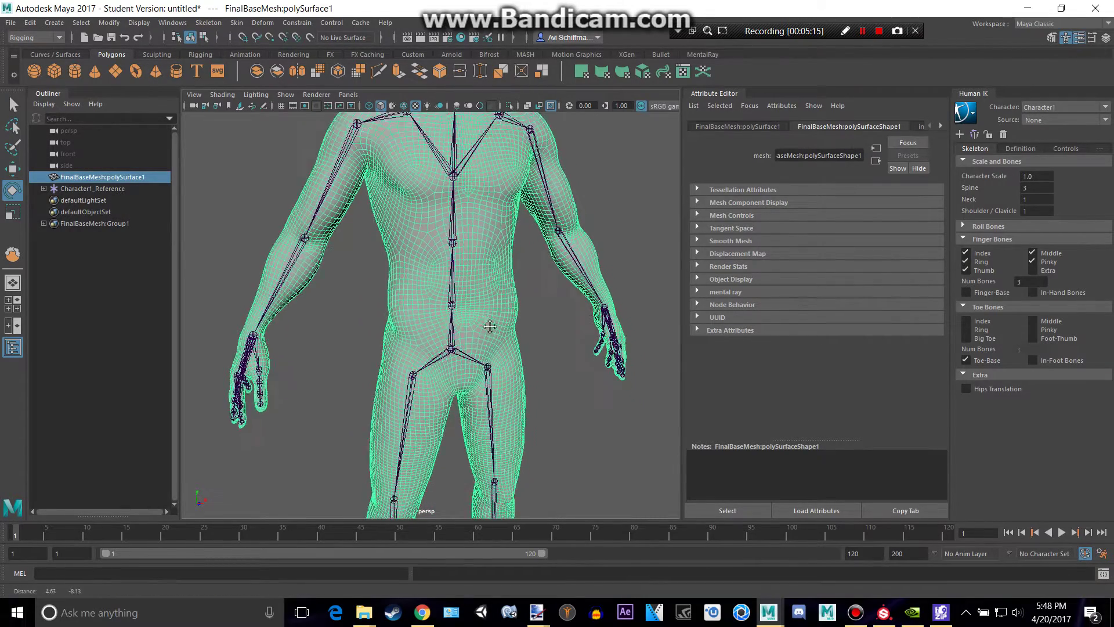
middle_click_drag(487, 318, 448, 274, "alt")
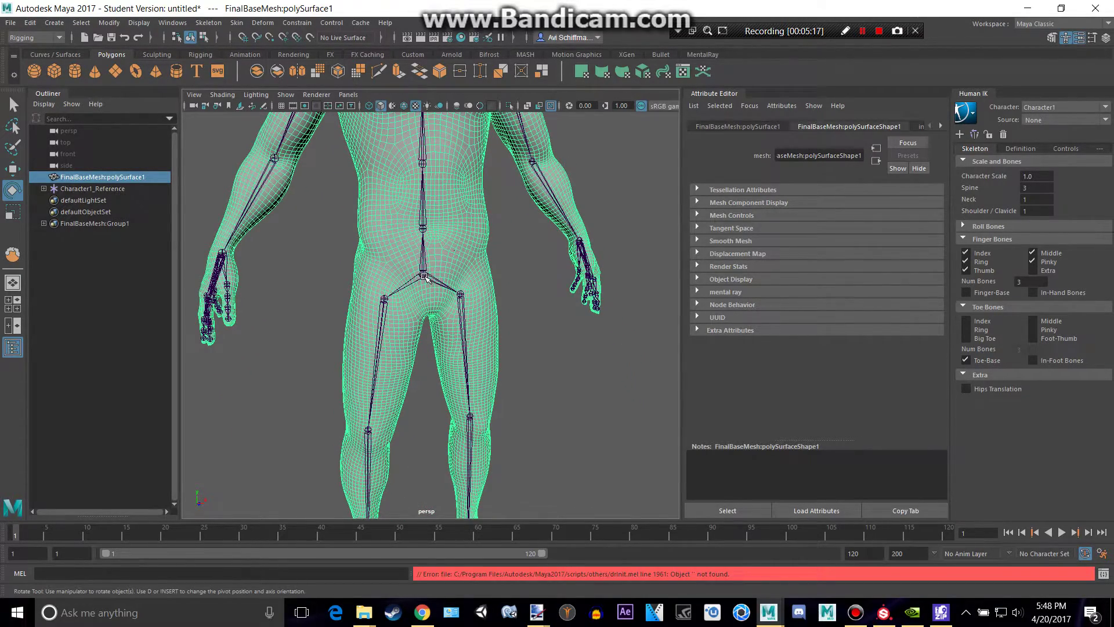
left_click(424, 275)
scroll(425, 276, "down", 5)
scroll(426, 274, "up", 3)
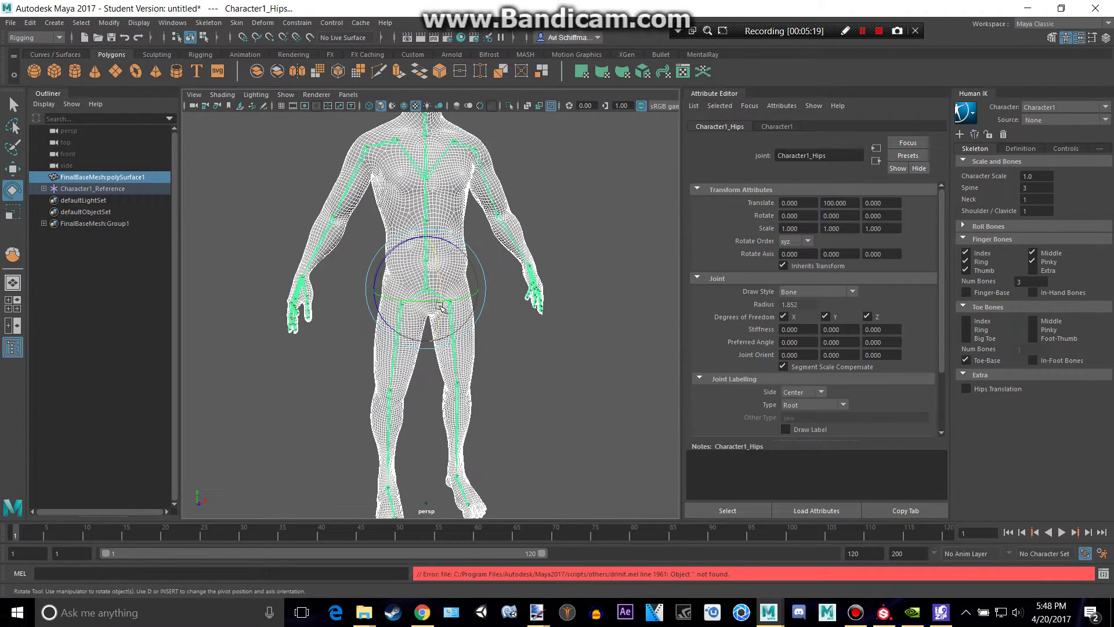
scroll(455, 281, "down", 5)
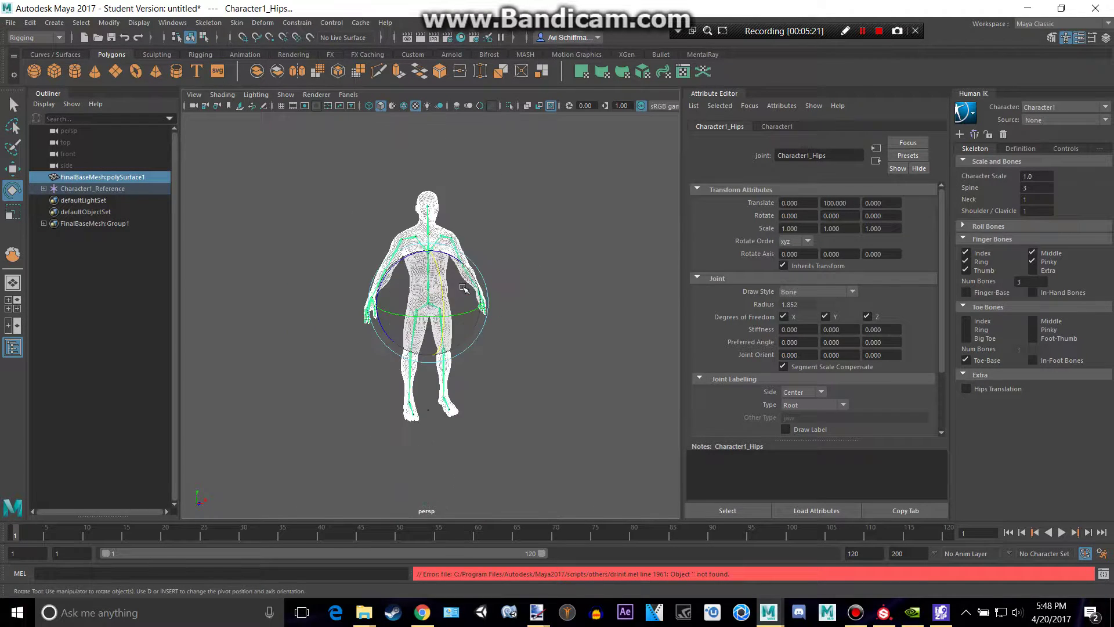
scroll(427, 274, "up", 4)
left_click(236, 23)
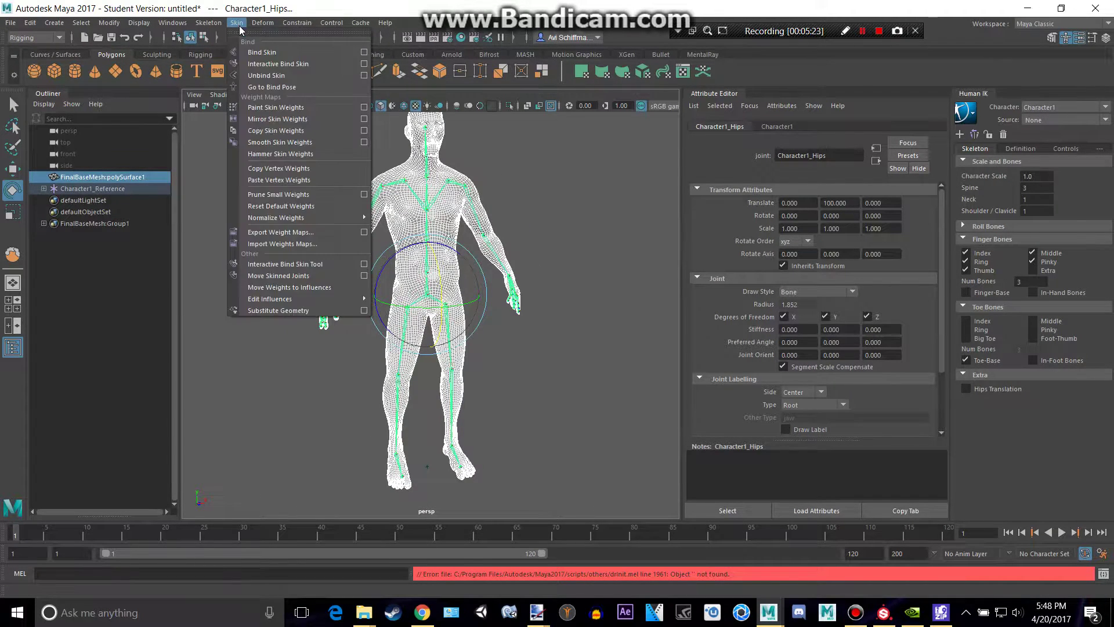
left_click(253, 53)
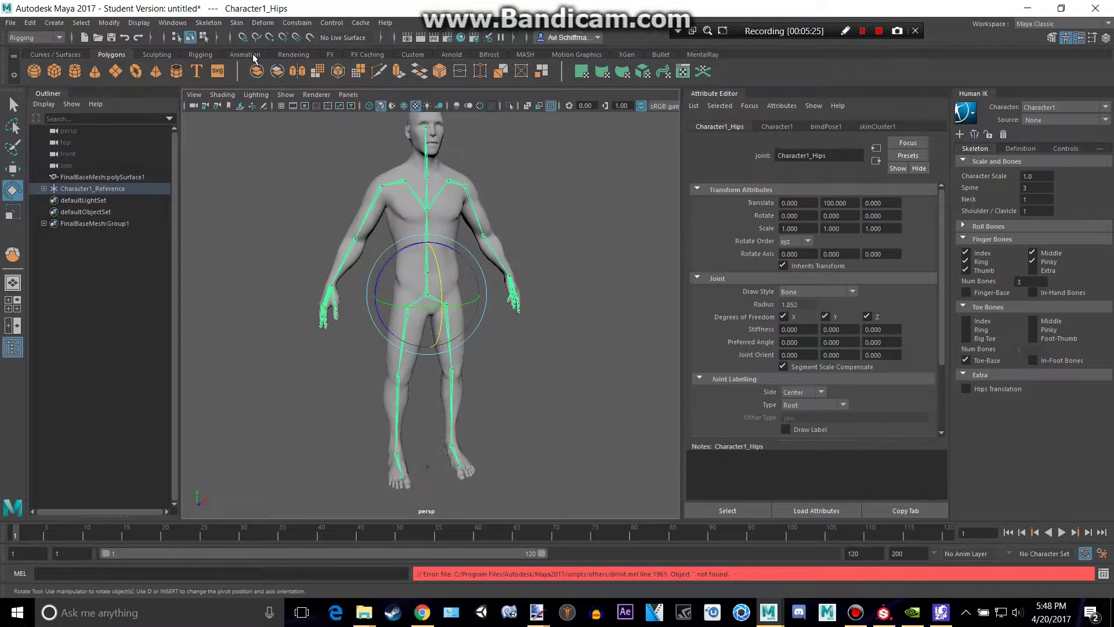
left_click(277, 232)
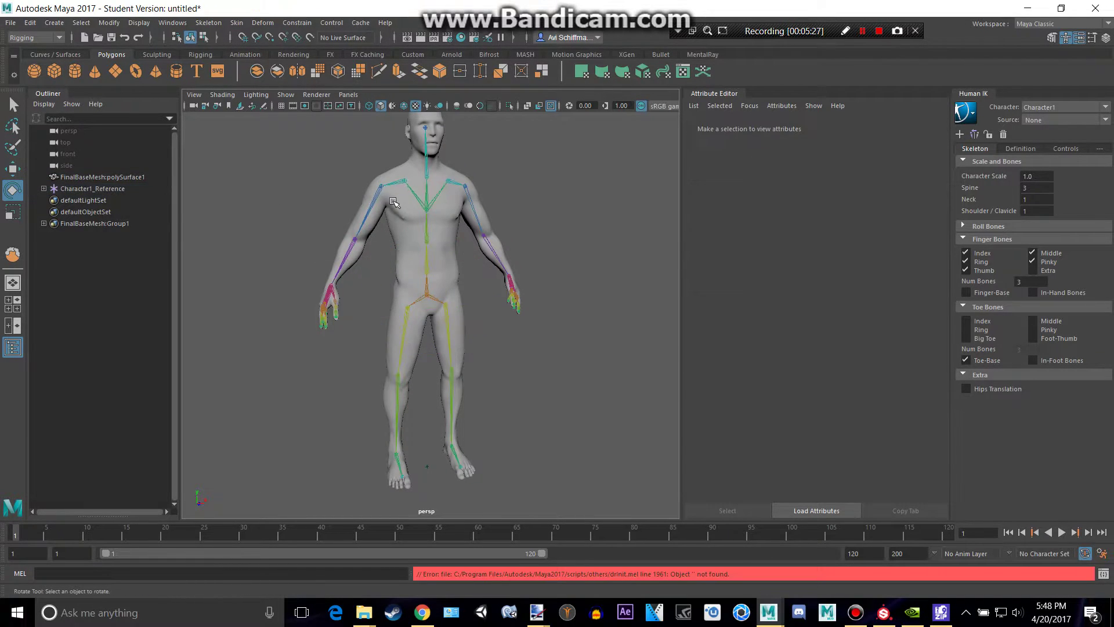
Test the skin by rotating the right upper arm joint about 40 degrees in X, and undo the rotation.
left_click_drag(290, 226, 318, 244, "alt")
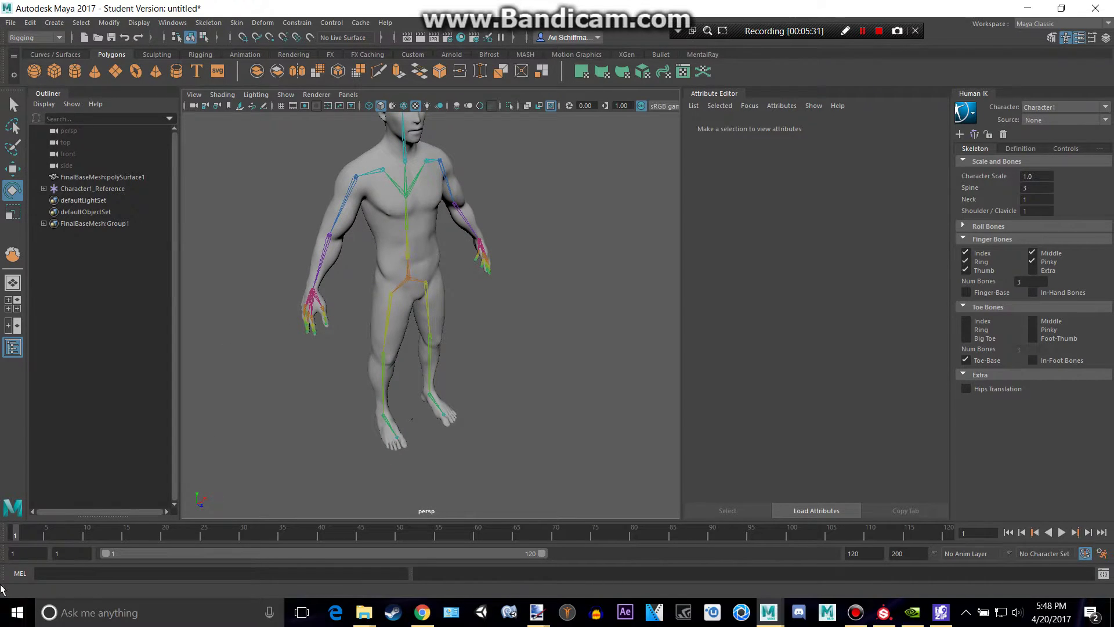
left_click_drag(273, 293, 390, 266, "alt")
scroll(365, 270, "up", 5)
scroll(368, 267, "down", 1)
left_click(390, 145)
left_click(390, 146)
left_click_drag(414, 174, 369, 321)
key("ctrl+z")
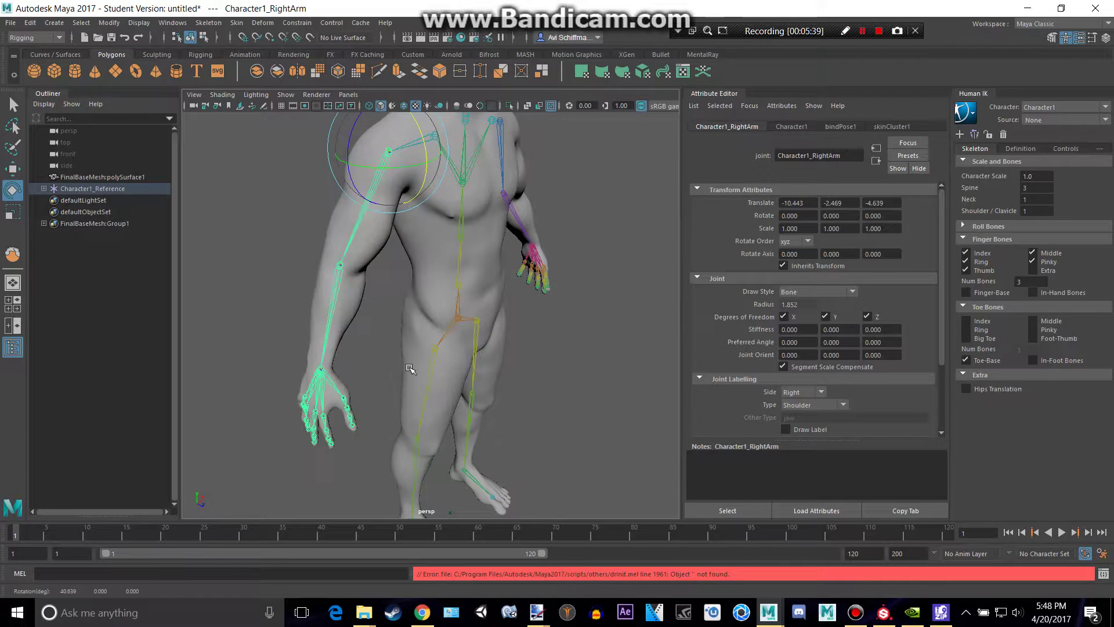
Test the right thumb by rotating its base joint about -84 degrees in X, and undo the rotation.
left_click(348, 400)
left_click_drag(366, 397, 332, 326)
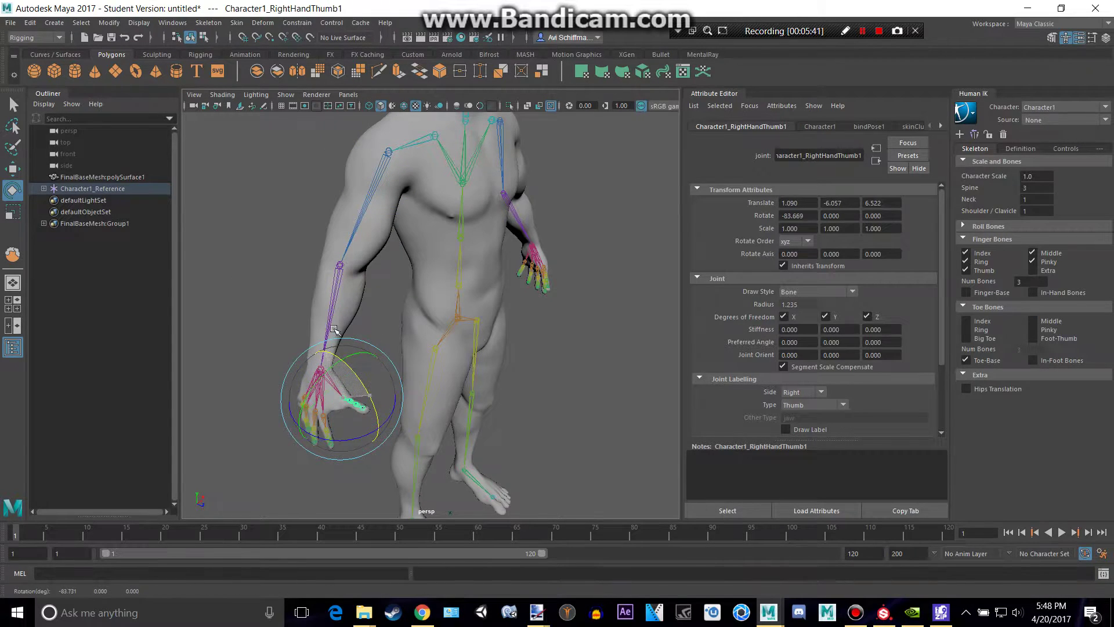
left_click_drag(368, 400, 370, 395)
key("ctrl+z")
Set the HumanIK character's source to Control Rig.
left_click_drag(468, 259, 508, 273, "alt")
scroll(440, 258, "down", 5)
middle_click_drag(538, 266, 492, 234, "alt")
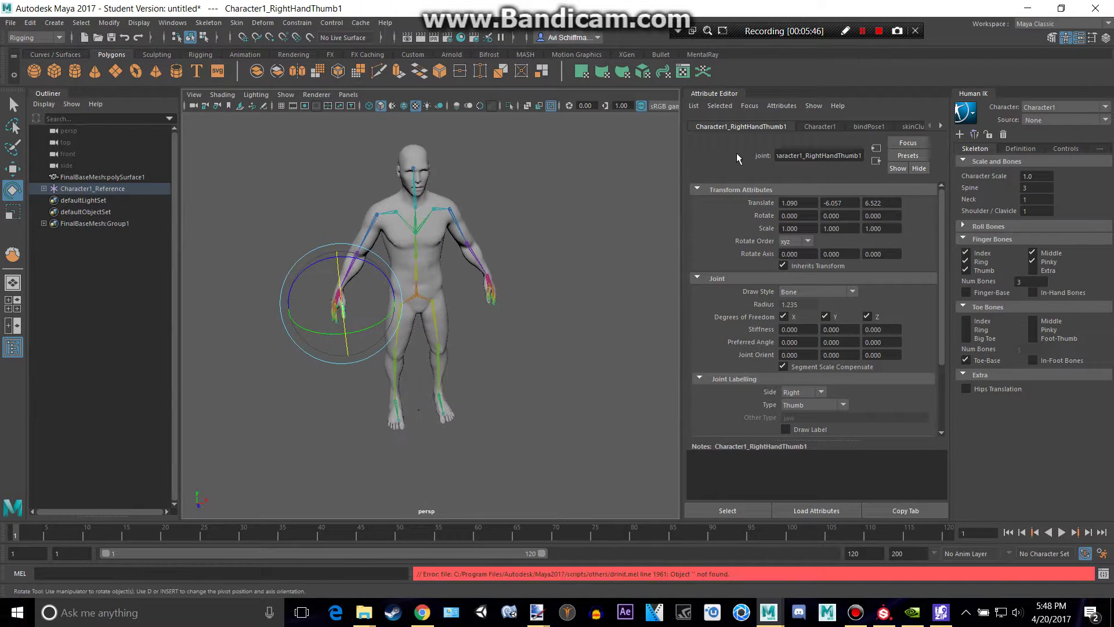
left_click(1057, 119)
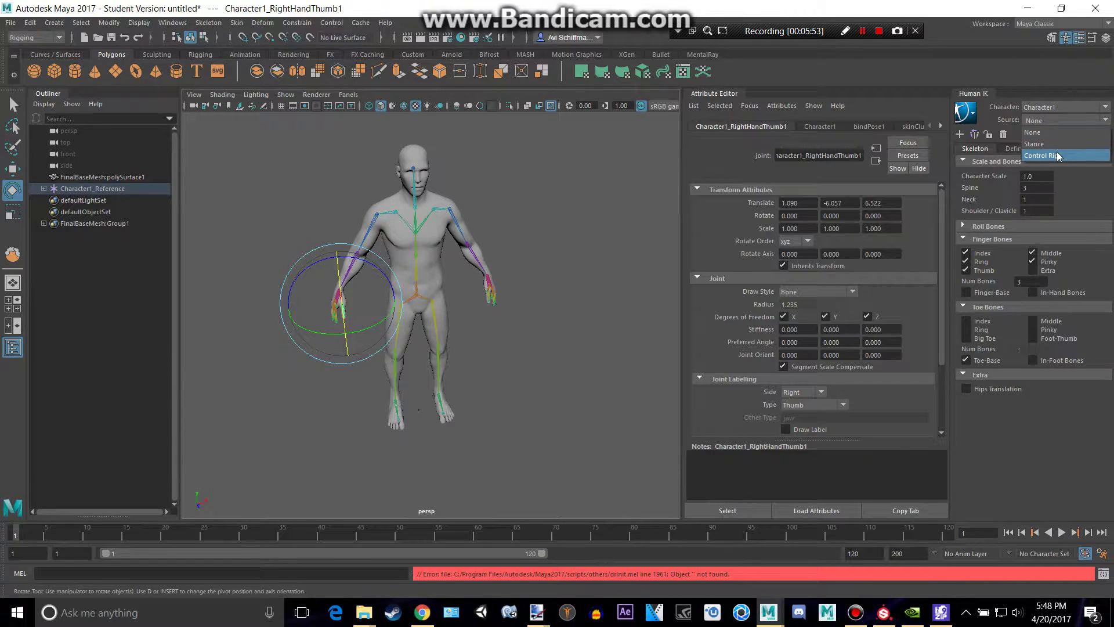
left_click(1056, 152)
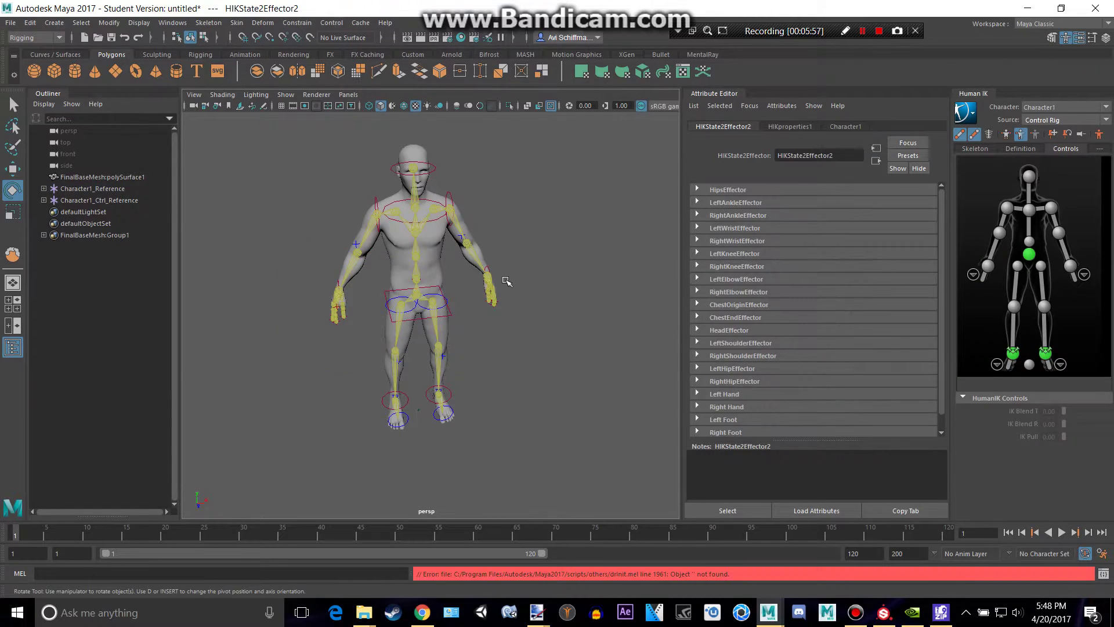
Test the control rig's left shoulder effector by rotating it about 26.6 degrees in Z, and undo the test rotations.
scroll(504, 281, "up", 3)
left_click_drag(607, 246, 554, 225, "alt")
left_click(505, 219)
left_click_drag(607, 280, 637, 244, "alt")
scroll(608, 247, "up", 4)
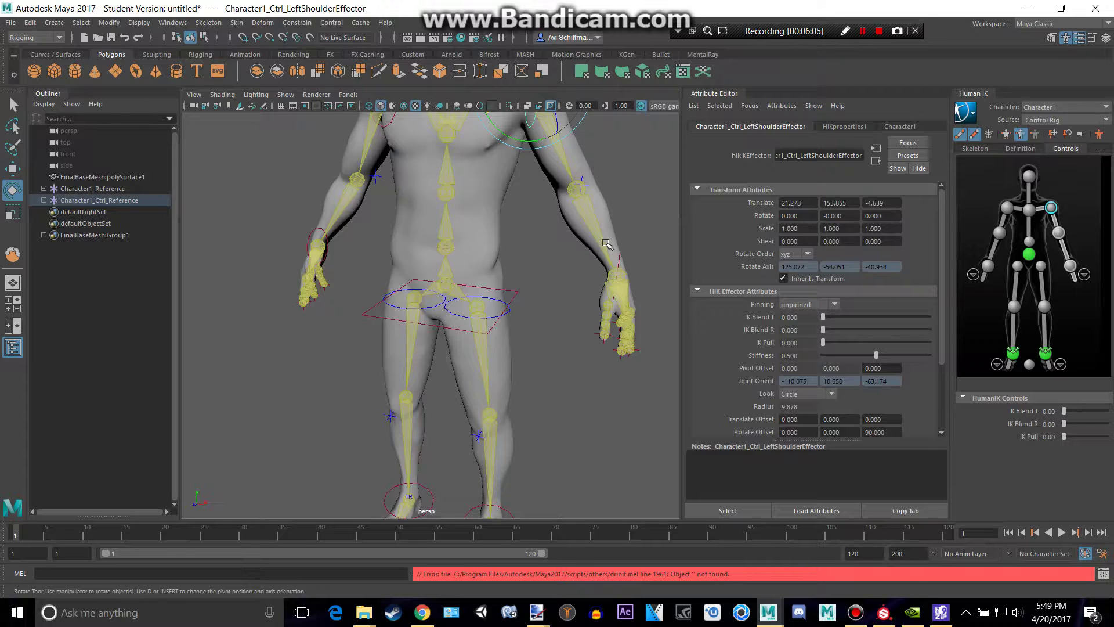
left_click_drag(606, 245, 550, 226, "alt")
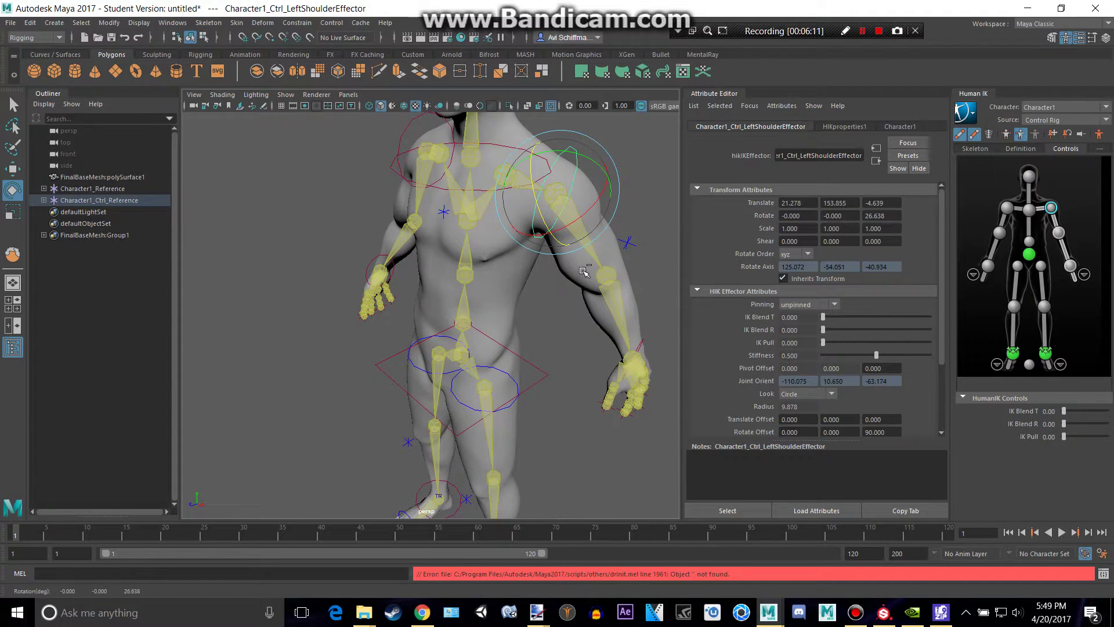
key("ctrl+z")
left_click_drag(581, 271, 416, 242, "alt")
left_click_drag(380, 174, 515, 201)
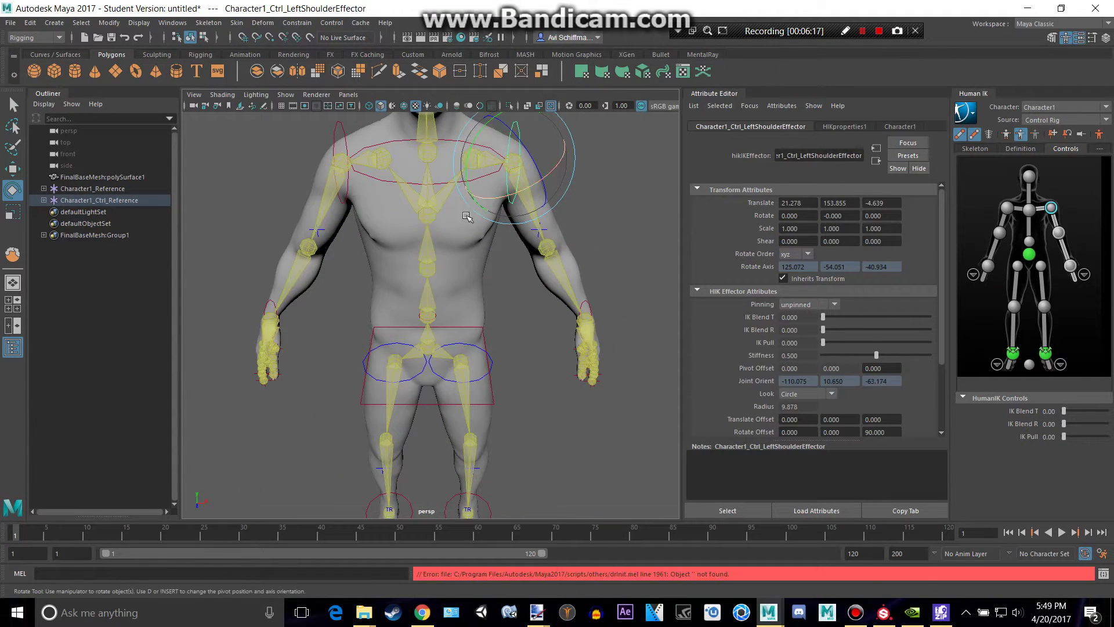
Test the left leg by rotating the left hip effector, and undo the rotations.
left_click_drag(474, 252, 505, 274, "alt")
left_click(394, 396)
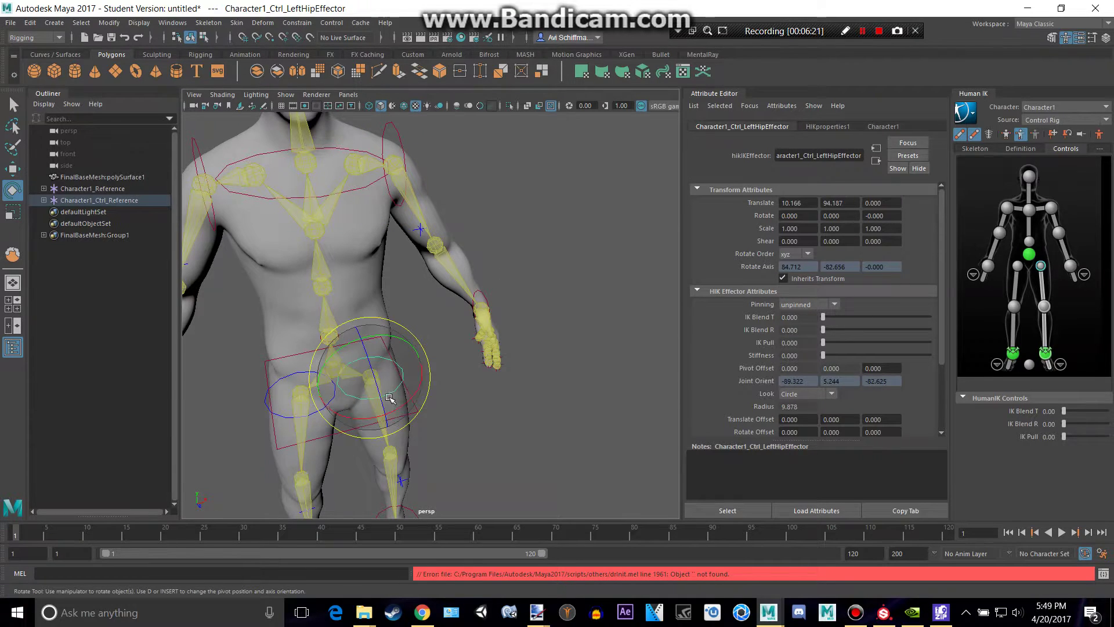
left_click_drag(389, 398, 371, 357)
left_click_drag(355, 305, 387, 371)
key("ctrl+z")
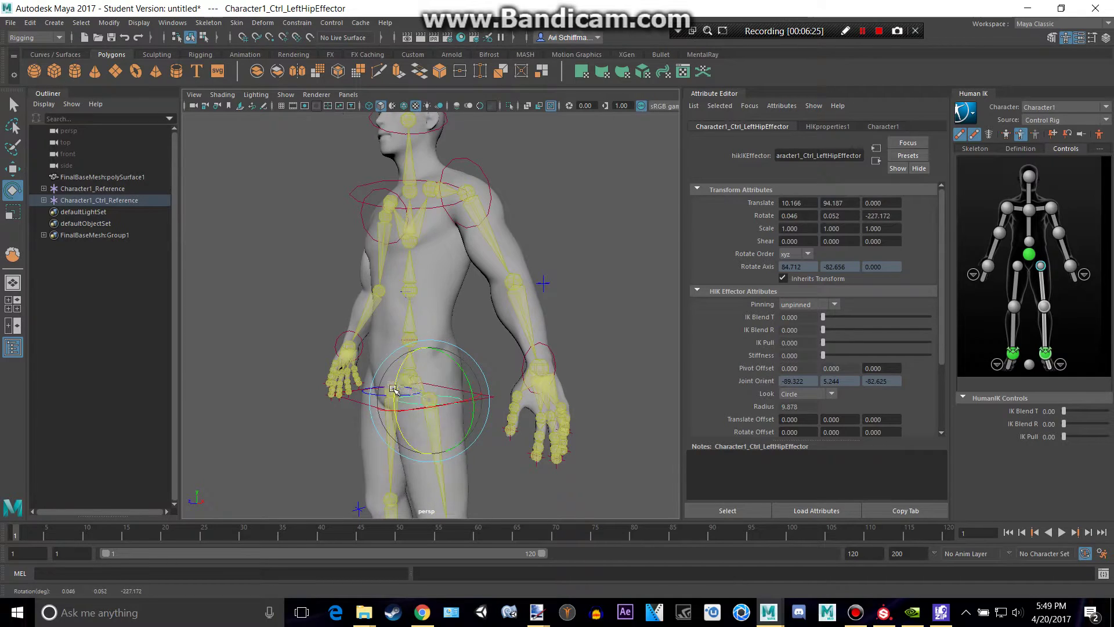
key("ctrl+z")
Test the left knee by rotating the control rig's lower leg joint, and undo the rotation.
middle_click_drag(494, 422, 446, 257, "alt")
left_click(400, 365)
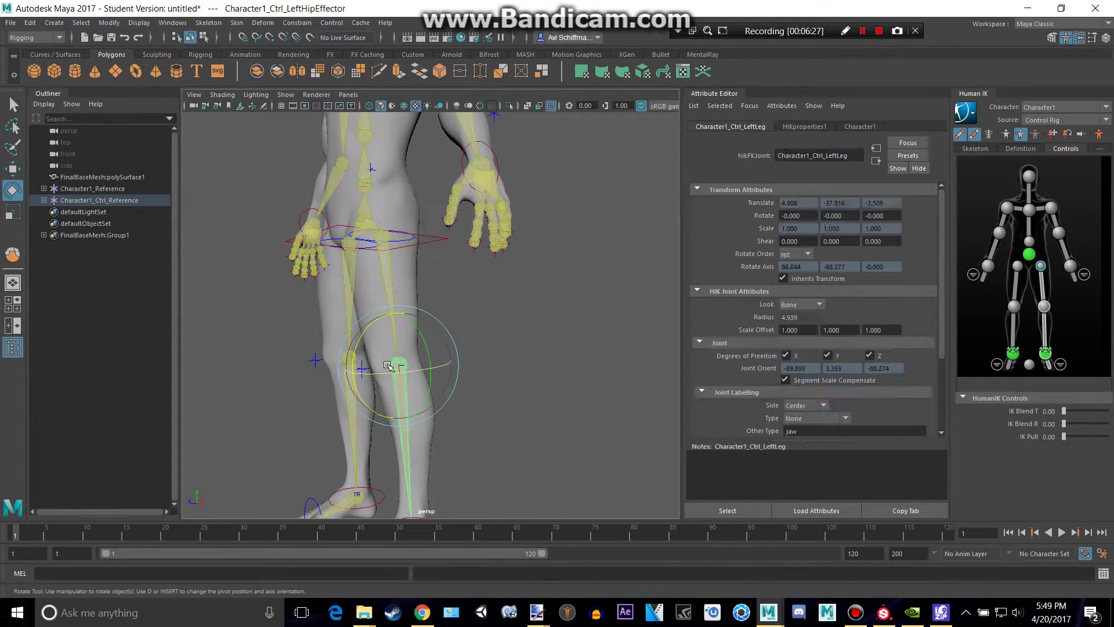
left_click_drag(354, 374, 373, 400)
key("ctrl+z")
Move the left ankle effector back and up to about 15.6, 60.5, -54.2, and rotate the foot to point downward.
middle_click_drag(465, 408, 452, 349, "alt")
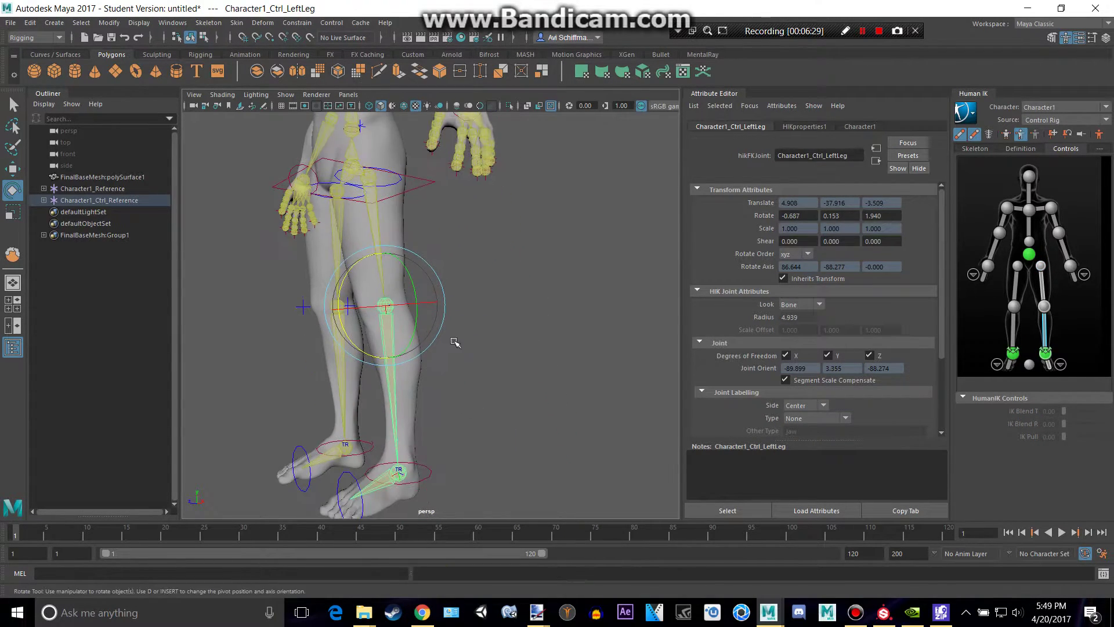
left_click(423, 470)
left_click(426, 470)
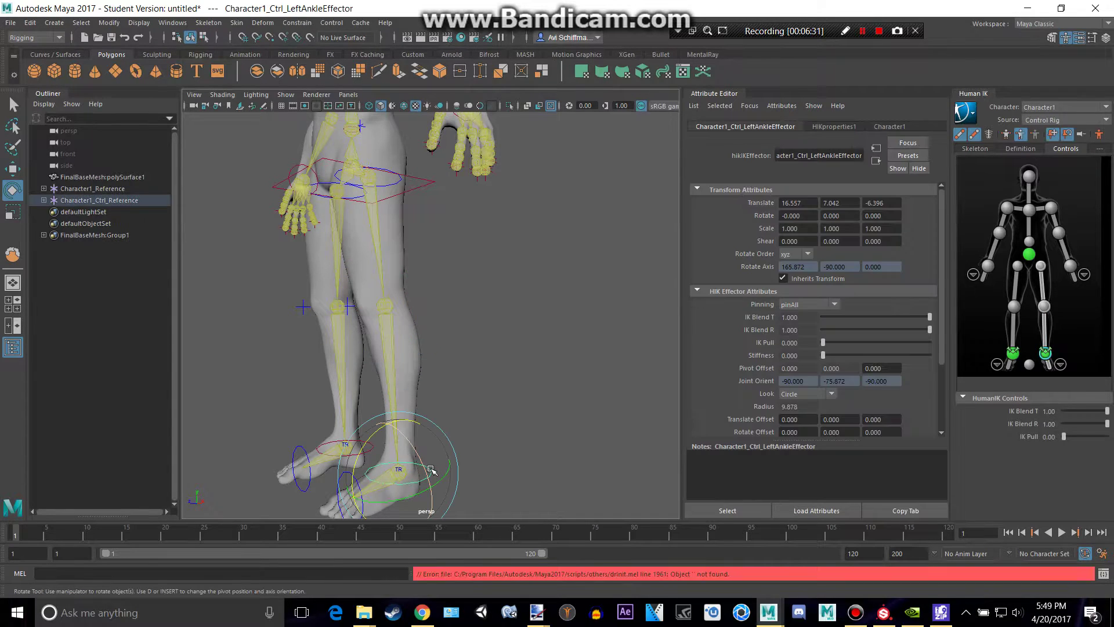
key("q")
left_click(445, 467)
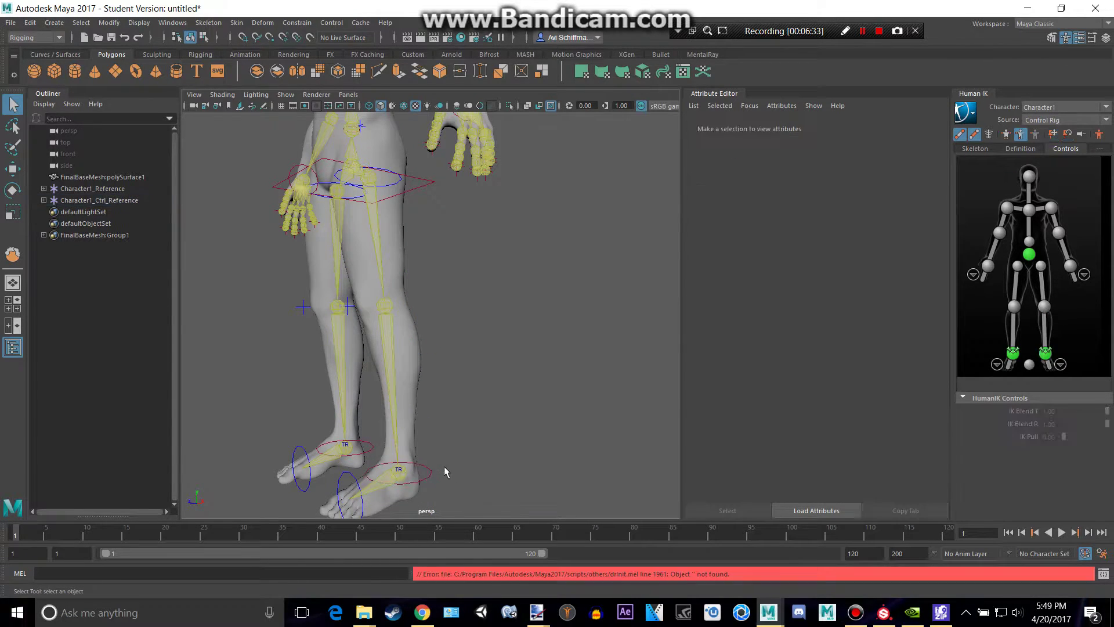
middle_click_drag(441, 457, 447, 368, "alt")
left_click(407, 383)
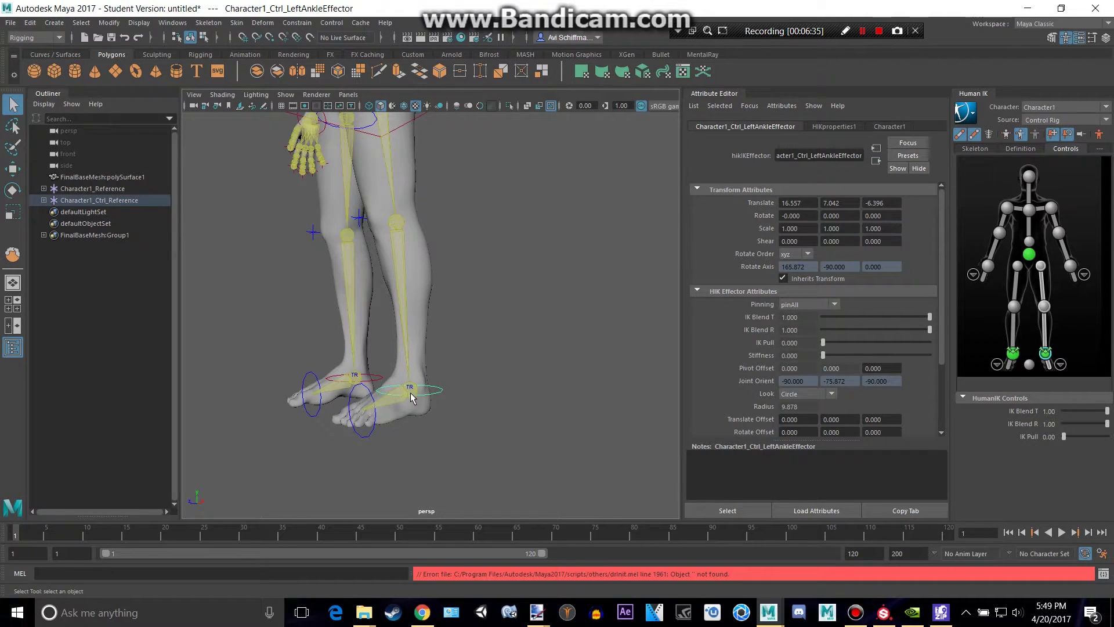
left_click(415, 394)
key("w")
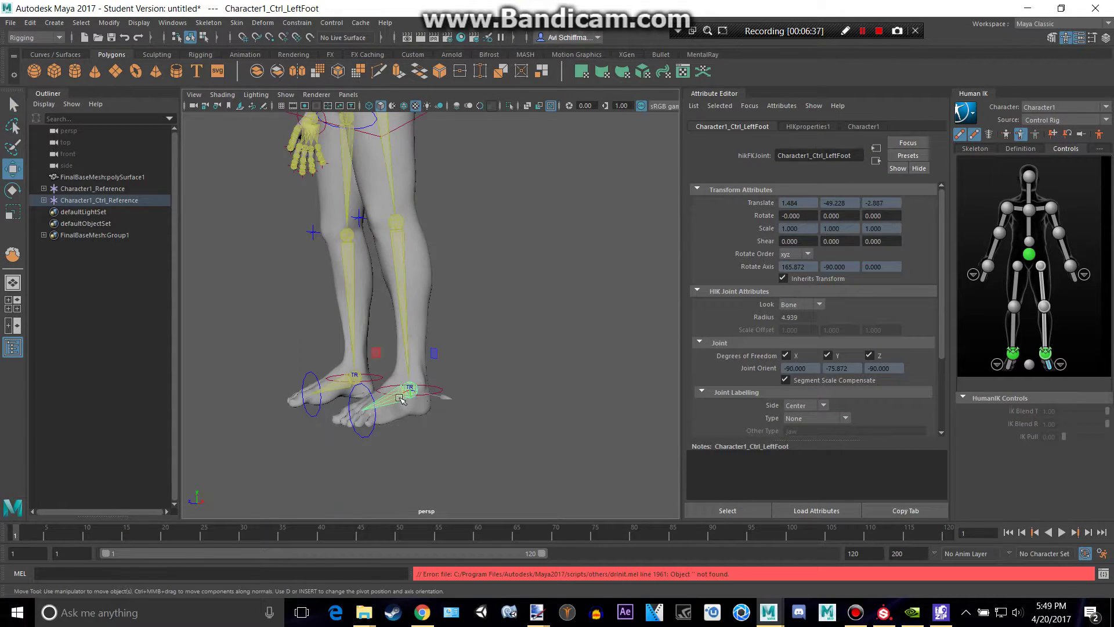
left_click(438, 392)
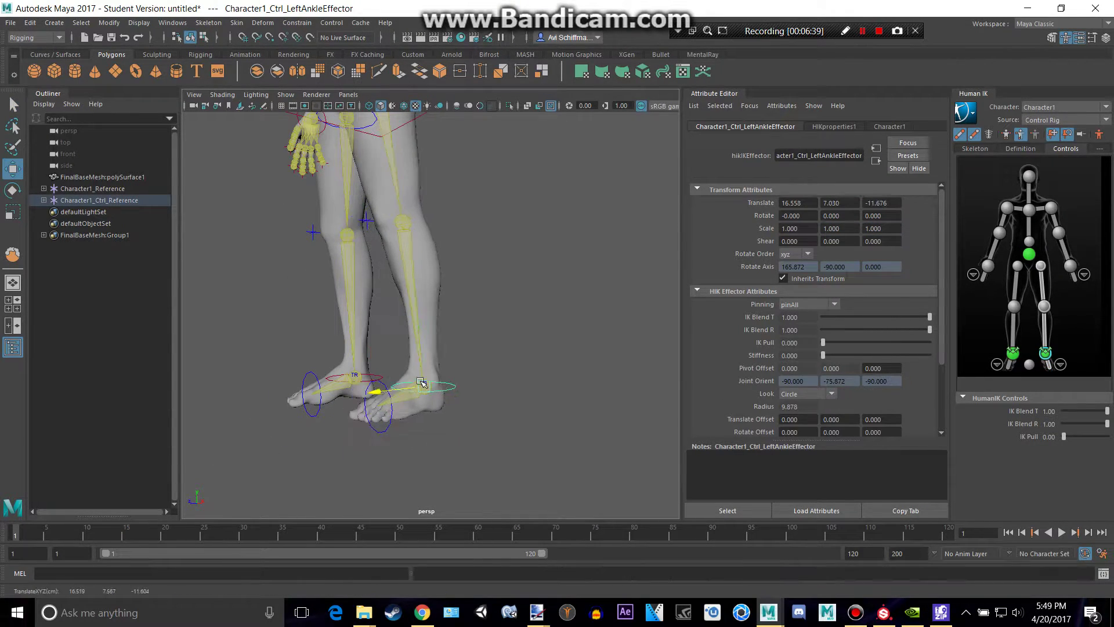
left_click_drag(424, 380, 475, 367)
left_click_drag(482, 329, 483, 213)
key("e")
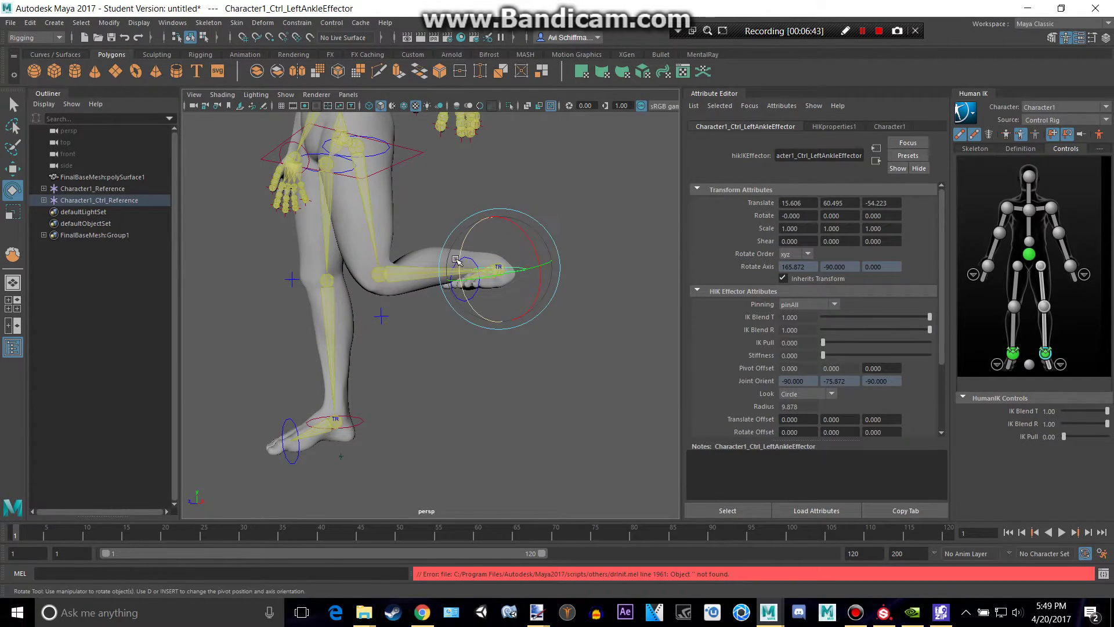
left_click_drag(461, 262, 430, 351)
Try to return the control rig to its stance pose with nothing selected.
scroll(482, 356, "down", 5)
left_click(386, 300)
scroll(380, 297, "up", 5)
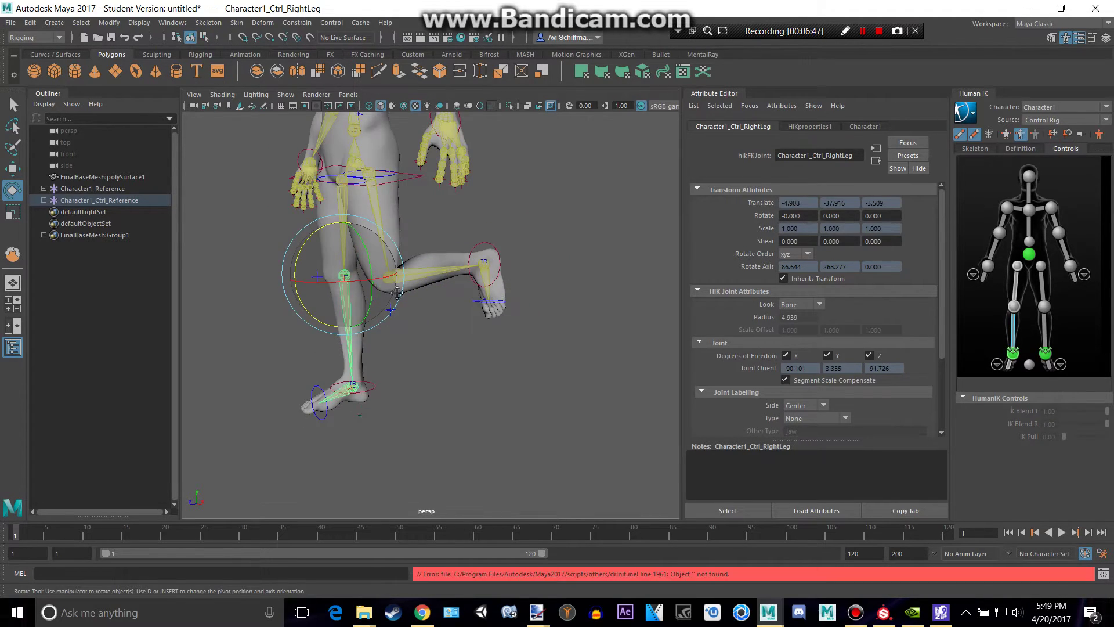
key("w")
key("q")
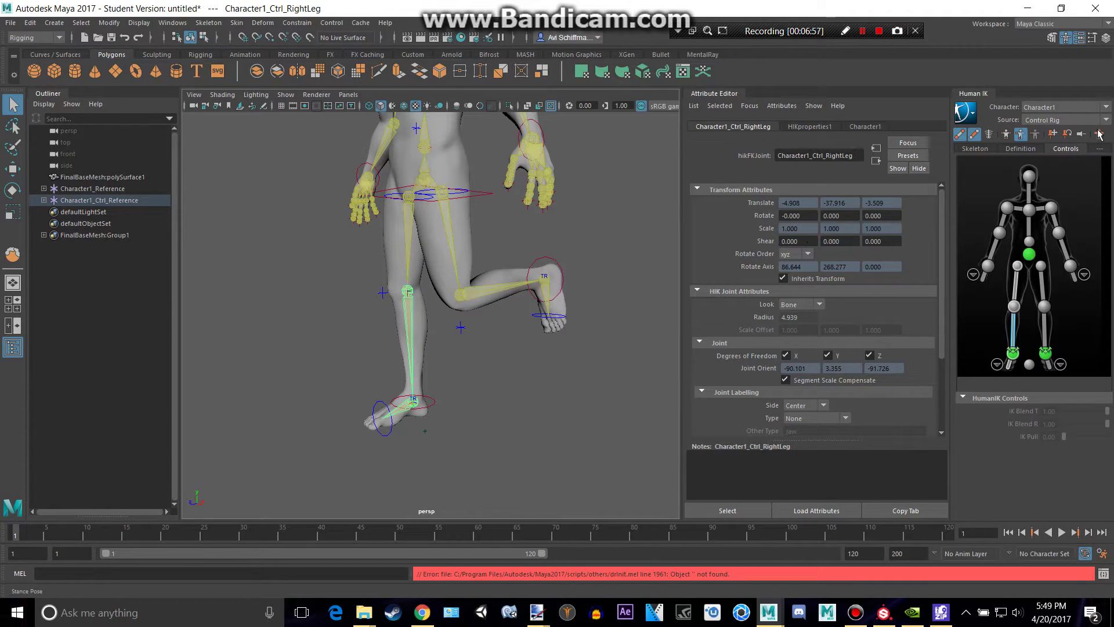
scroll(444, 270, "down", 6)
scroll(447, 251, "up", 4)
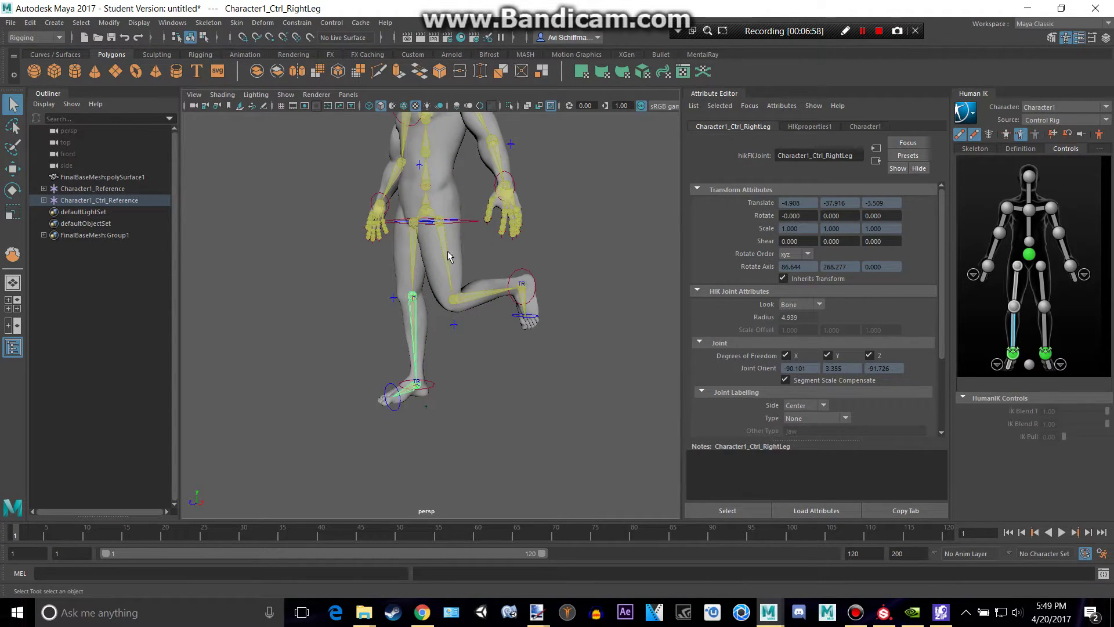
left_click(428, 219)
left_click(469, 276)
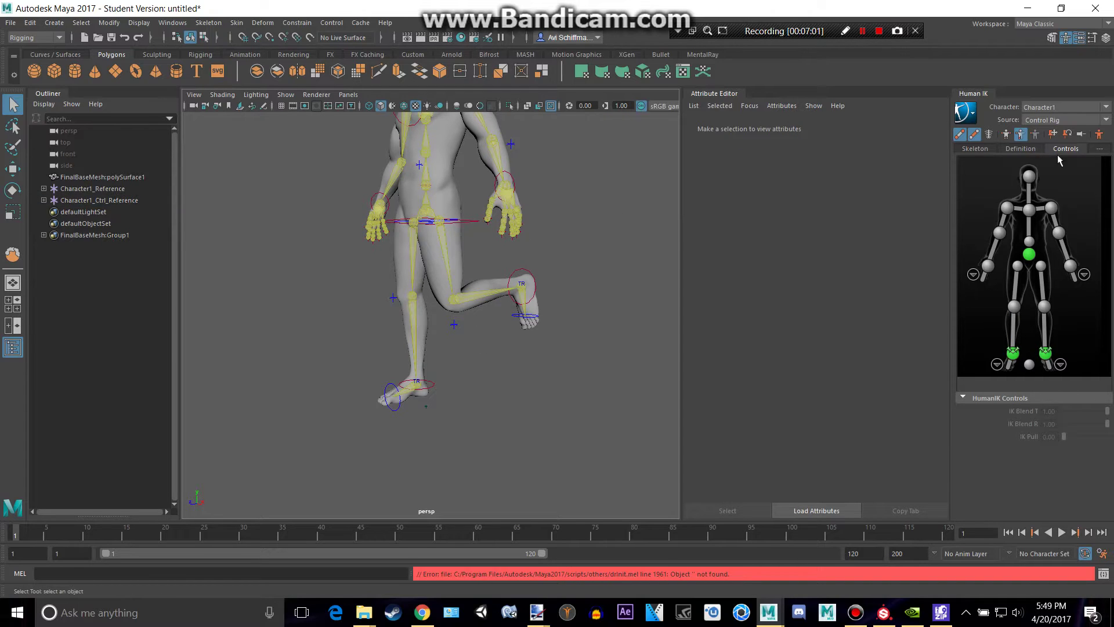
left_click(1100, 136)
left_click_drag(537, 232, 487, 231, "alt")
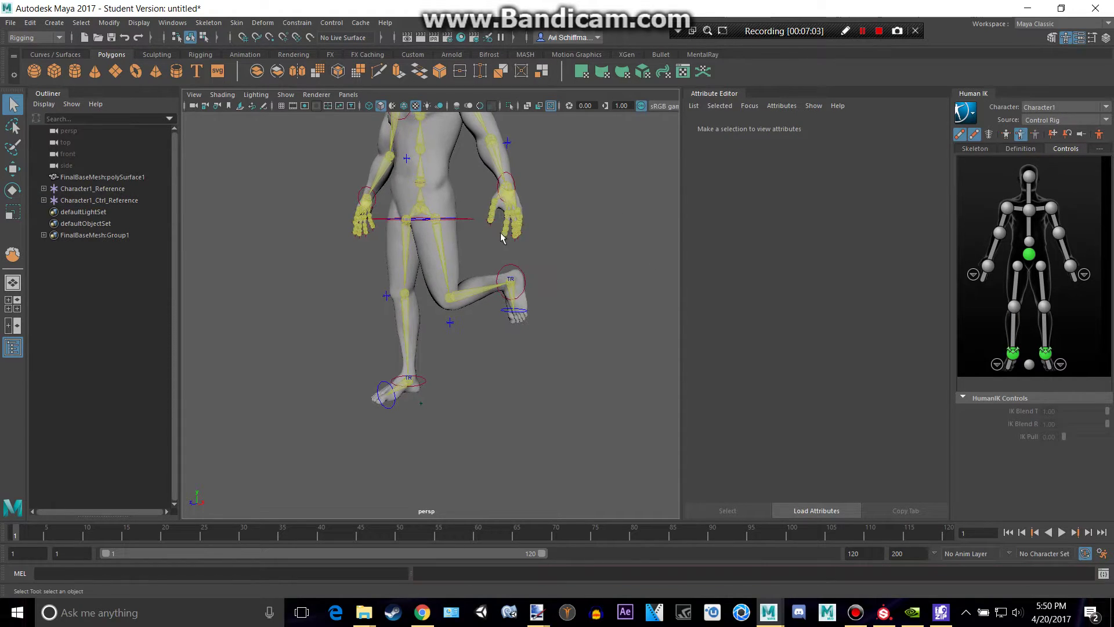
Select the control rig's hips effector and its hips joint to retry the stance pose.
left_click(465, 220)
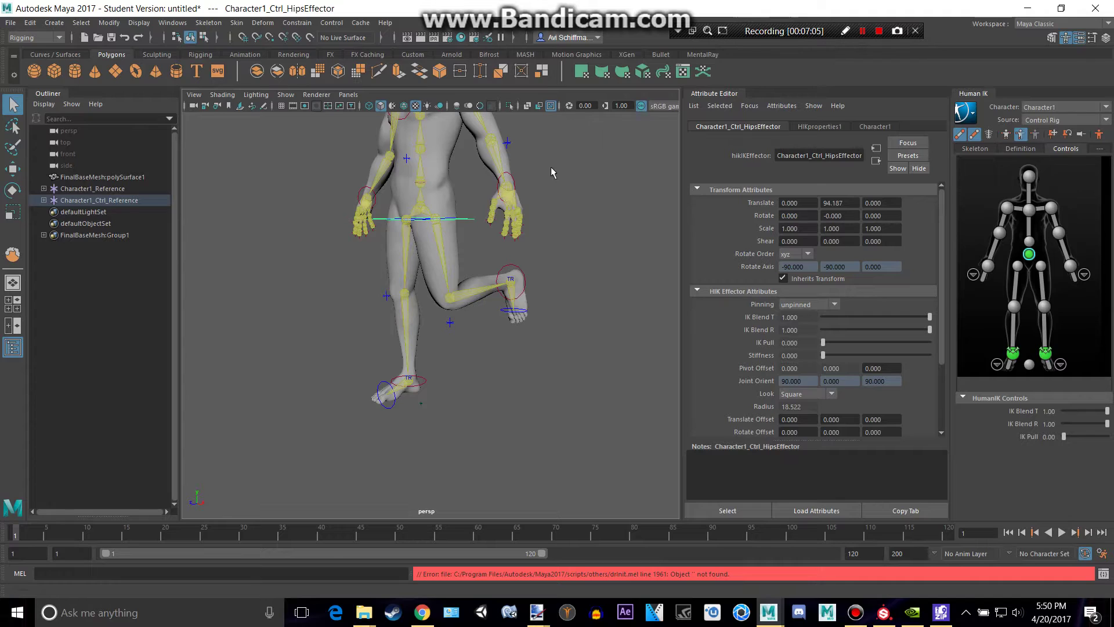
left_click_drag(517, 162, 520, 198, "alt")
left_click(411, 192)
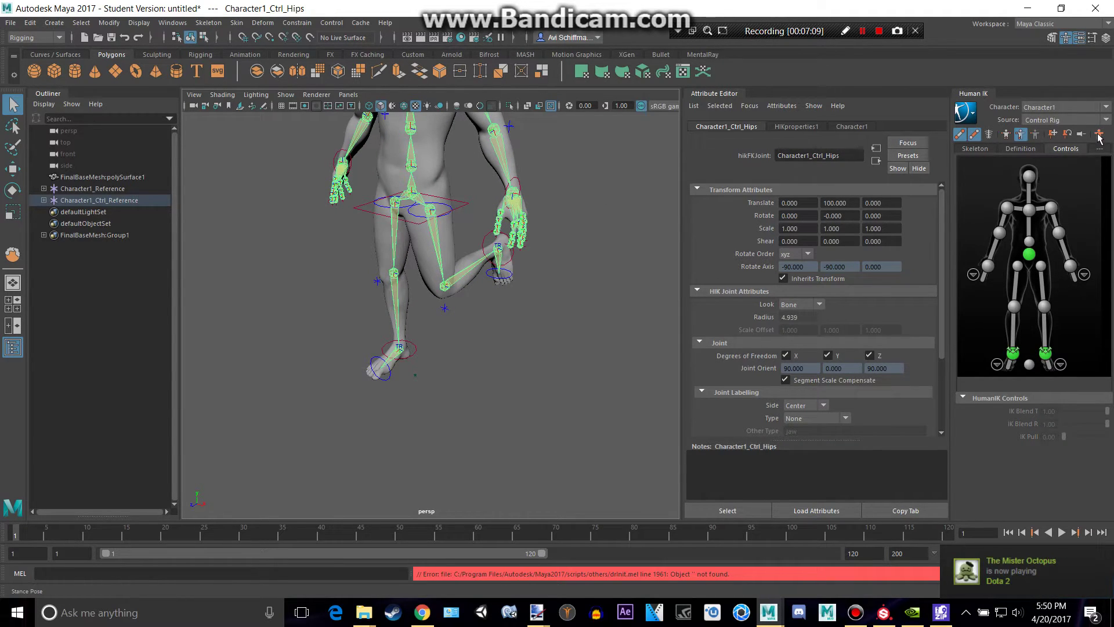
Bend the control rig's left forearm joint to a Z rotation of about 40.4 and set a keyframe at frame 1.
left_click_drag(509, 207, 502, 188, "alt")
middle_click_drag(502, 188, 526, 209, "alt")
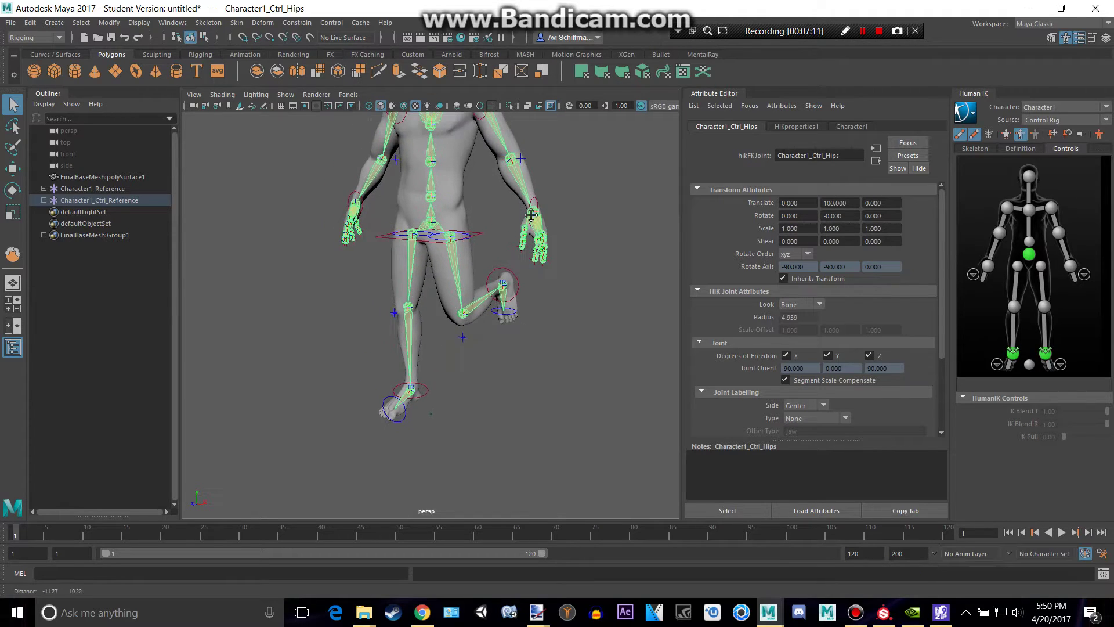
left_click_drag(526, 209, 488, 201, "alt")
right_click_drag(488, 201, 530, 201, "alt")
scroll(530, 196, "down", 6)
middle_click_drag(531, 189, 523, 226, "alt")
scroll(520, 234, "up", 4)
left_click(521, 154)
left_click(543, 218)
key("e")
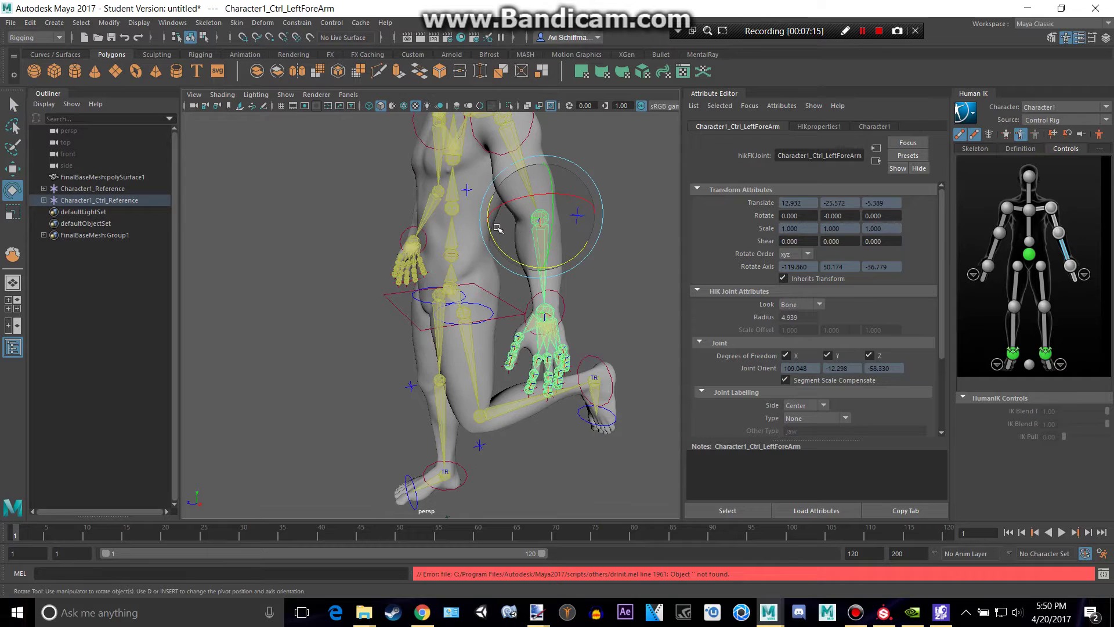
left_click_drag(498, 244, 510, 181)
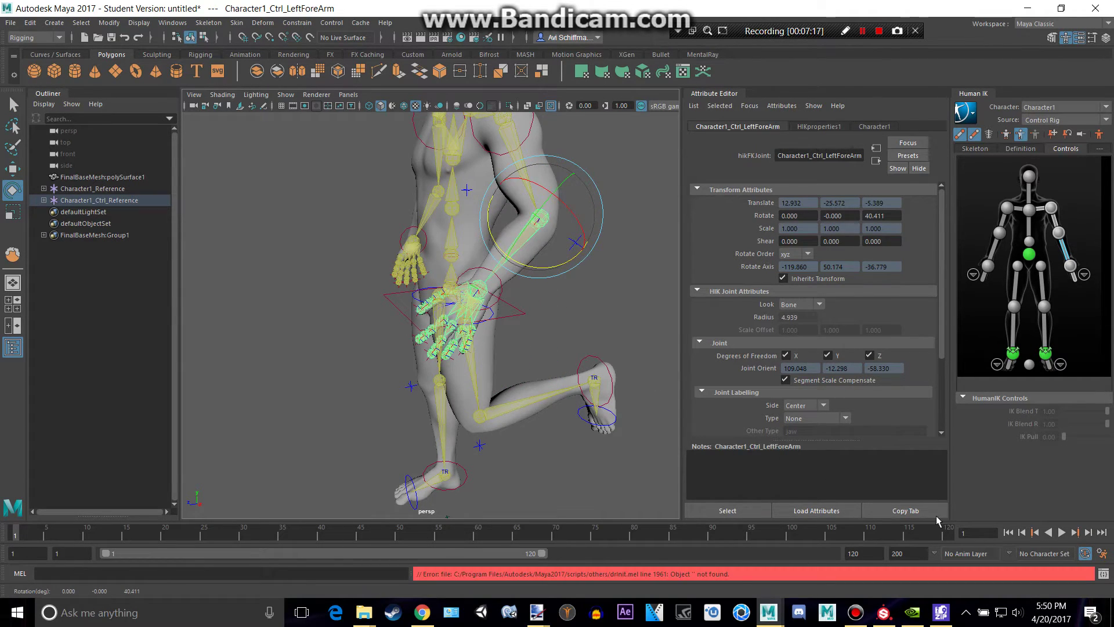
key("s")
At frame 25, swing the left forearm outward to a rotation of about 13.6, 47.1, -20.4 and set a keyframe.
key("alt+v")
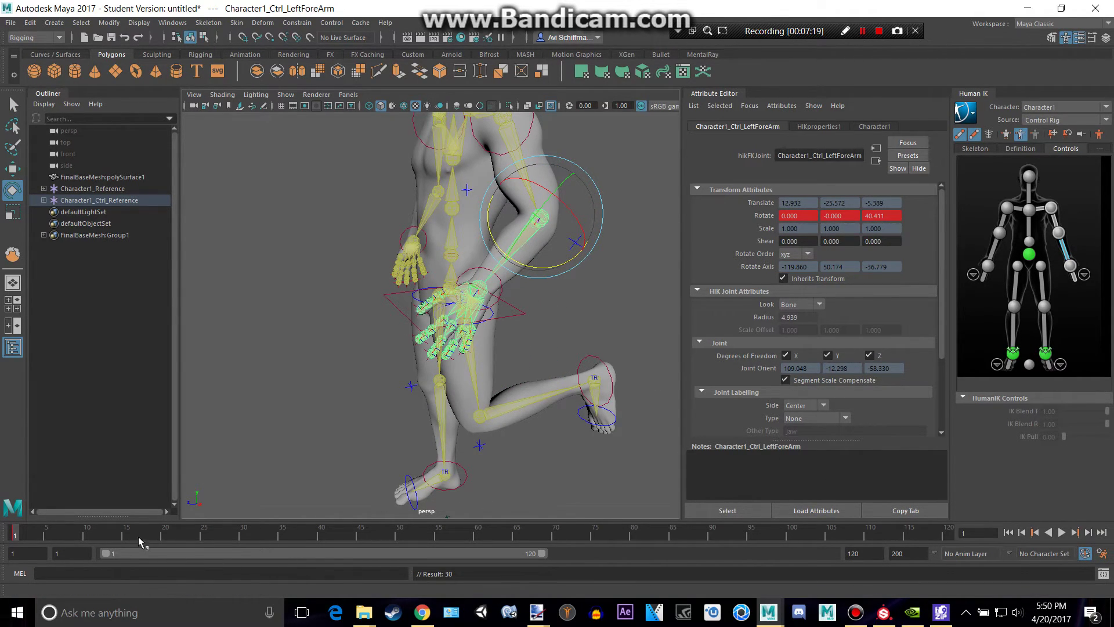
key("alt+v")
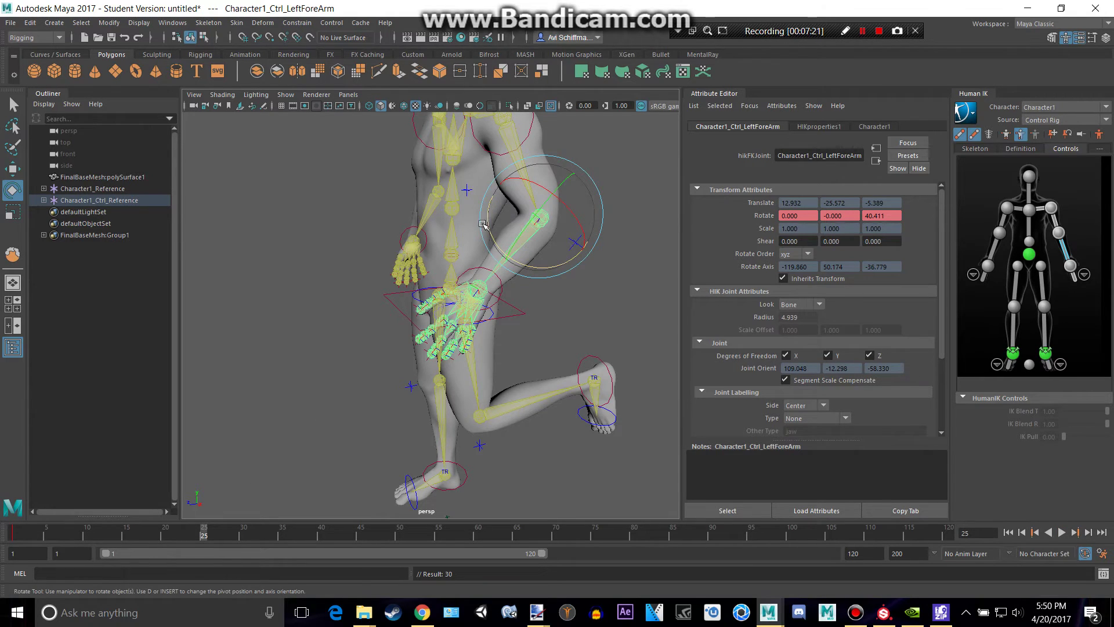
left_click_drag(481, 220, 569, 294)
left_click_drag(551, 246, 550, 188)
left_click_drag(575, 229, 586, 160)
key("s")
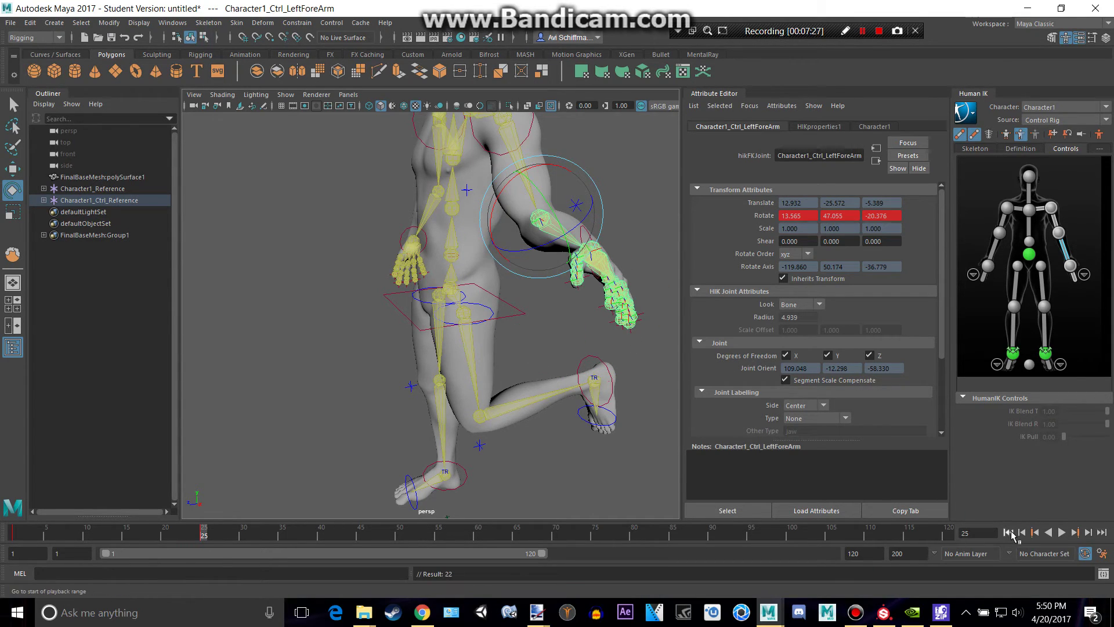
Play the forearm animation from the first frame twice, stop playback and return to frame 1 to view the whole character.
left_click(1009, 533)
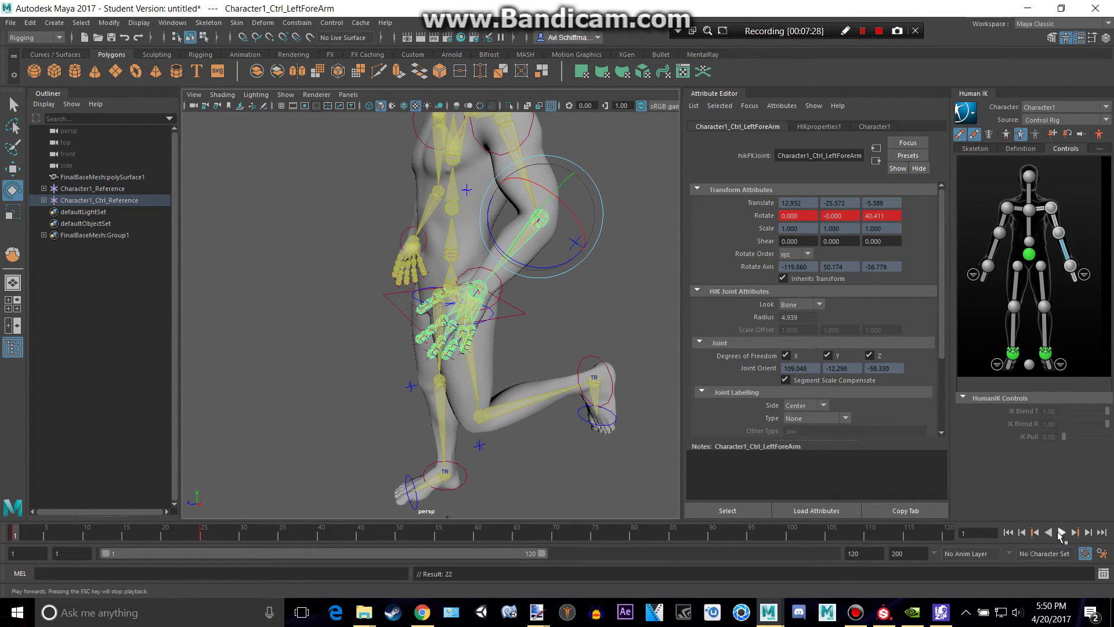
left_click(1061, 532)
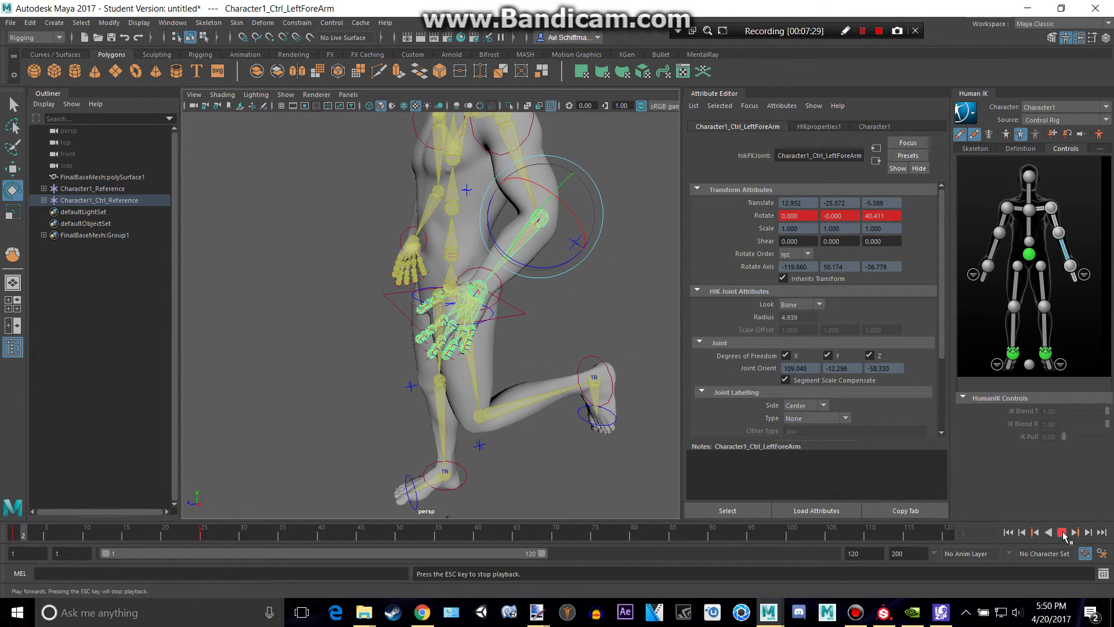
left_click(1061, 532)
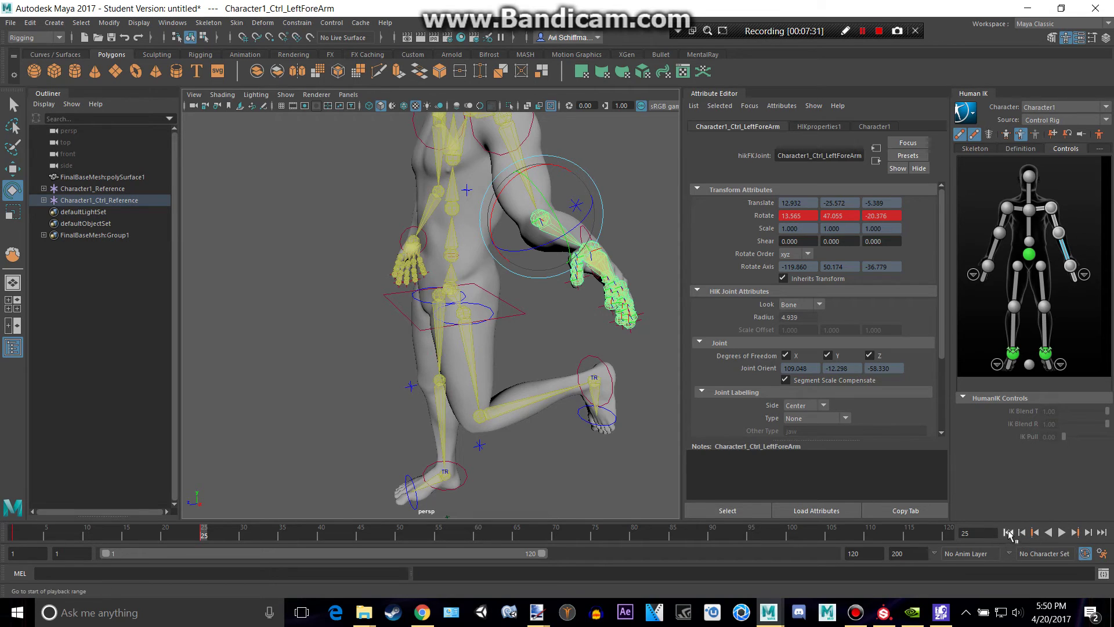
left_click(1010, 534)
left_click(1062, 533)
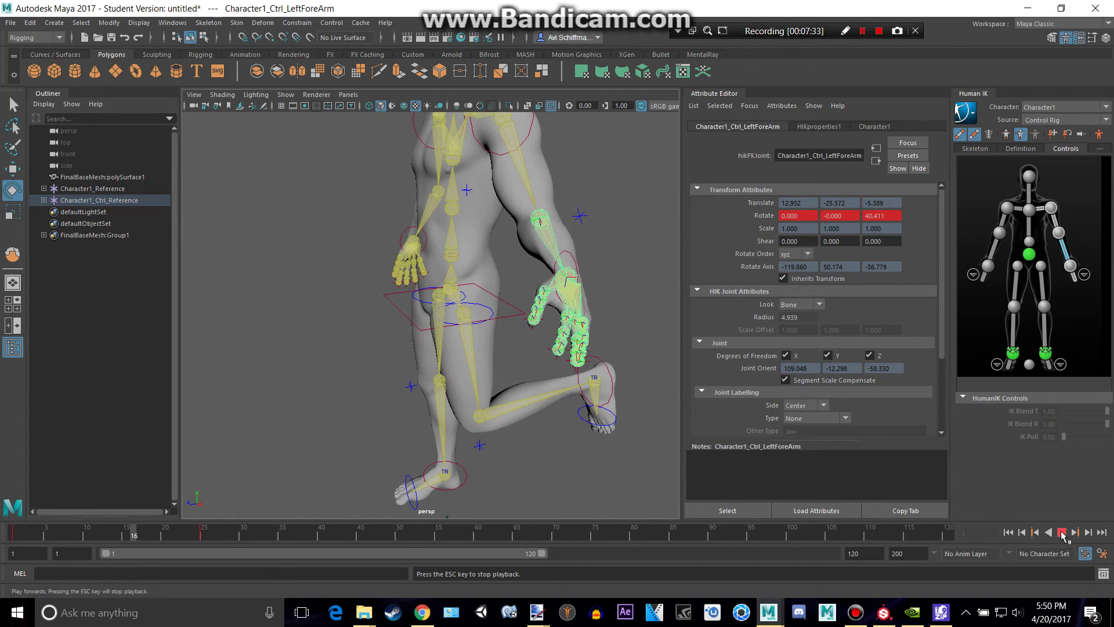
left_click(1061, 532)
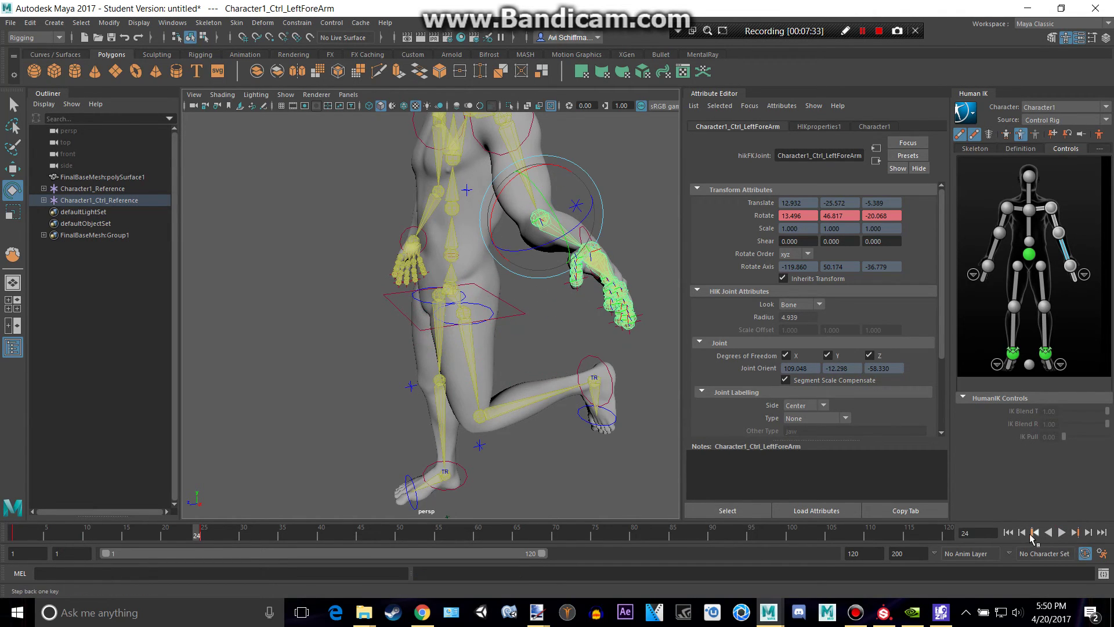
left_click(1009, 534)
scroll(557, 342, "down", 5)
left_click_drag(510, 322, 636, 329, "alt")
scroll(494, 272, "down", 3)
scroll(494, 272, "up", 6)
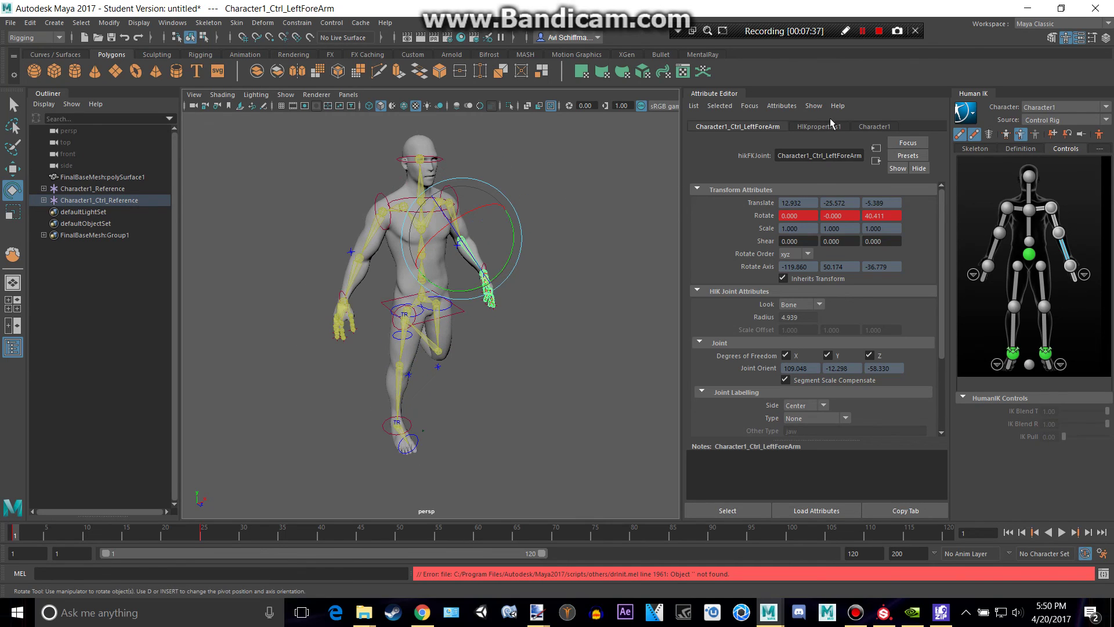